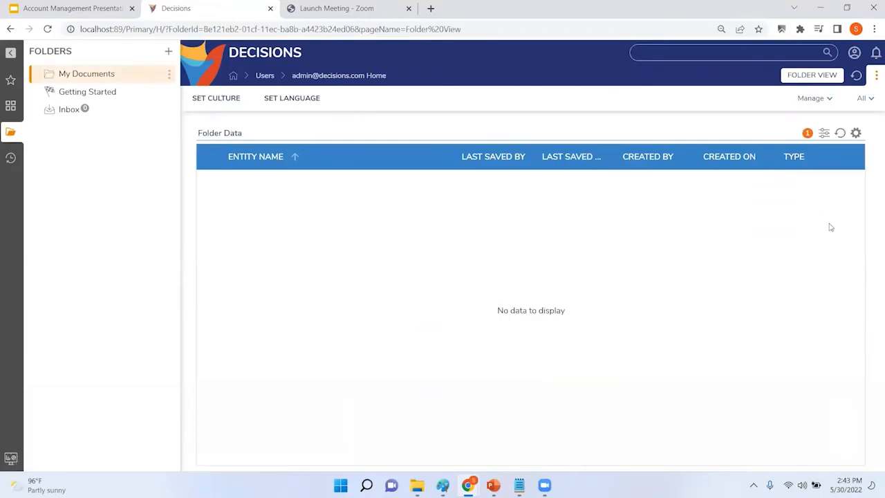
Step: Change the admin account's password by entering the old password and the new one twice
left_click(856, 56)
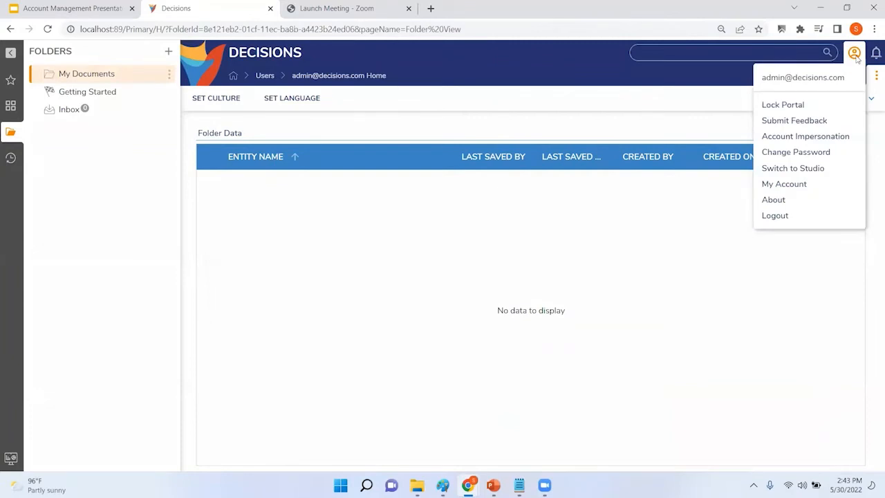
left_click(786, 153)
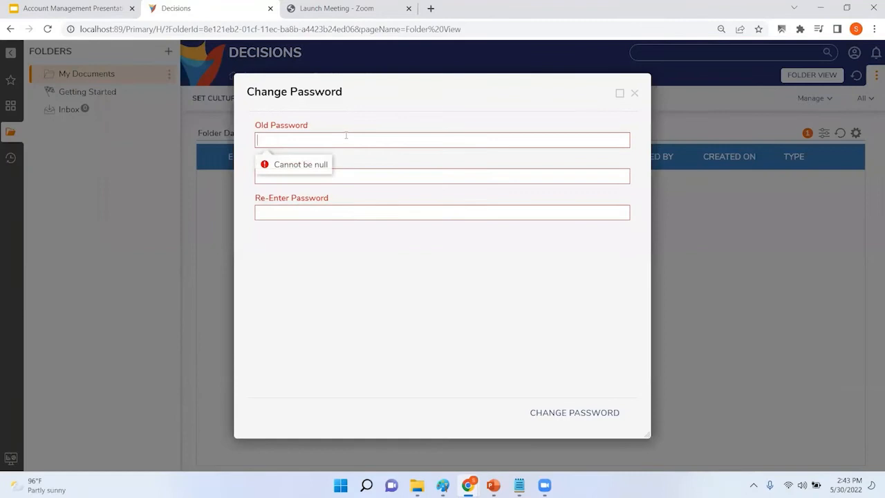
type("•••••")
key("Tab")
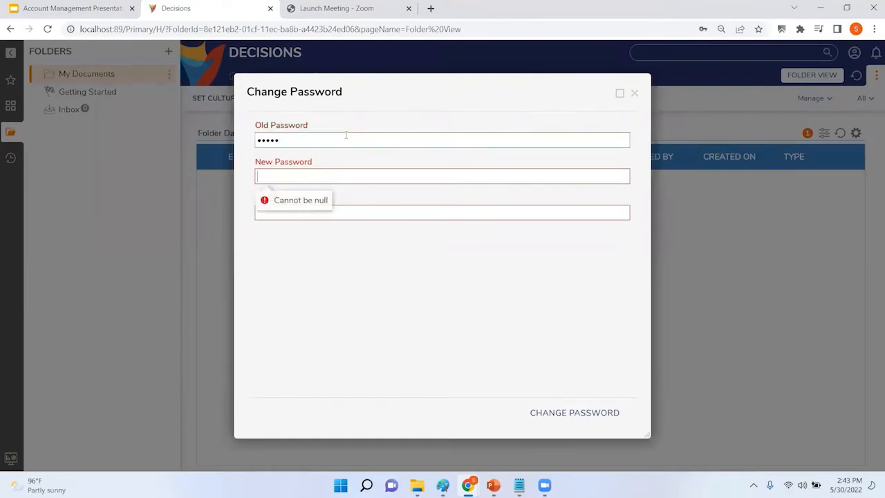
type("•••••••••")
key("Tab")
type("•••••••••")
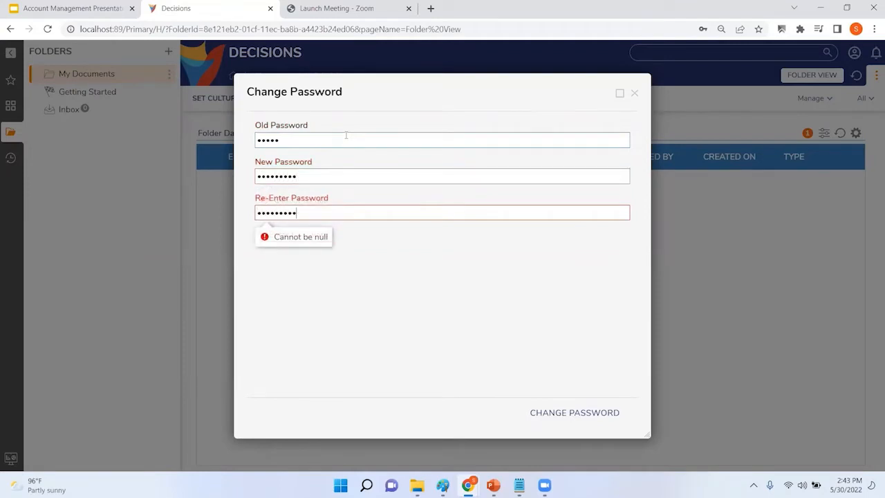
left_click(569, 413)
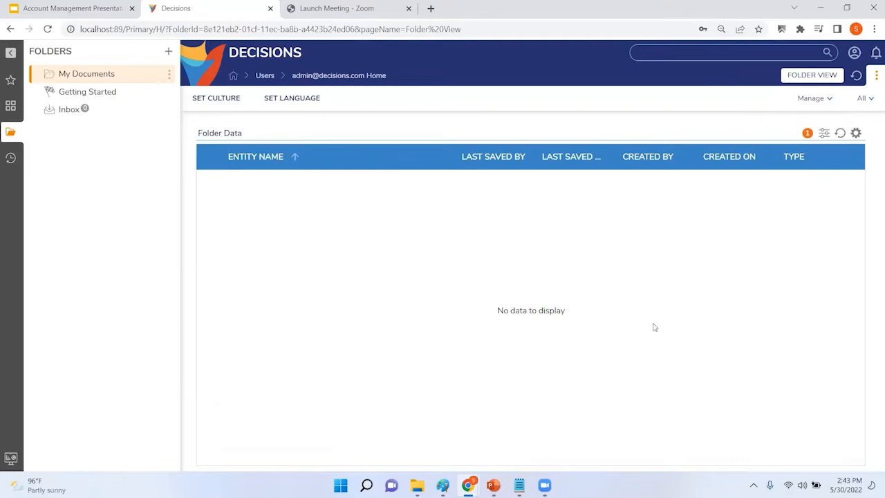
Step: Switch to Decisions Studio and open System > Security > Accounts
left_click(856, 55)
left_click(832, 169)
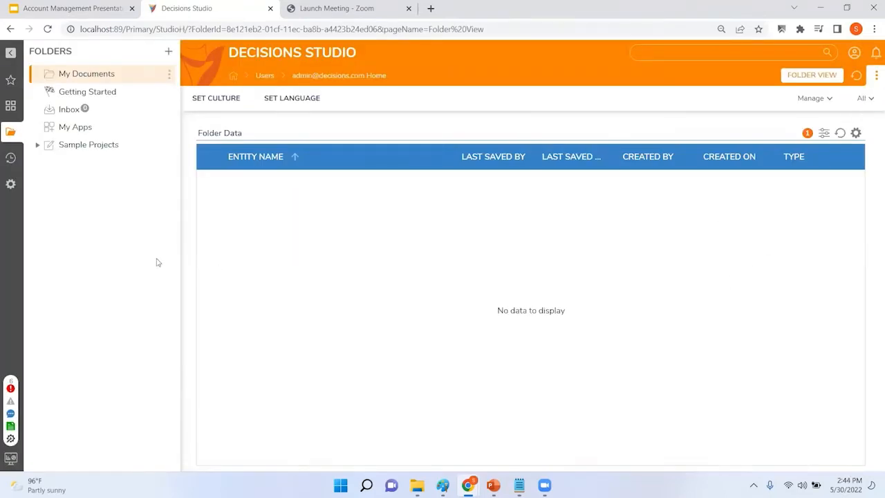
left_click(11, 184)
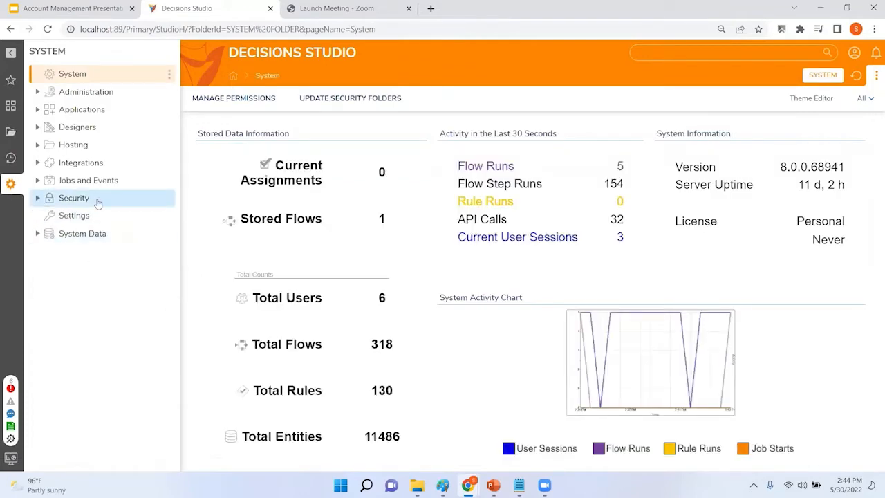
left_click(38, 198)
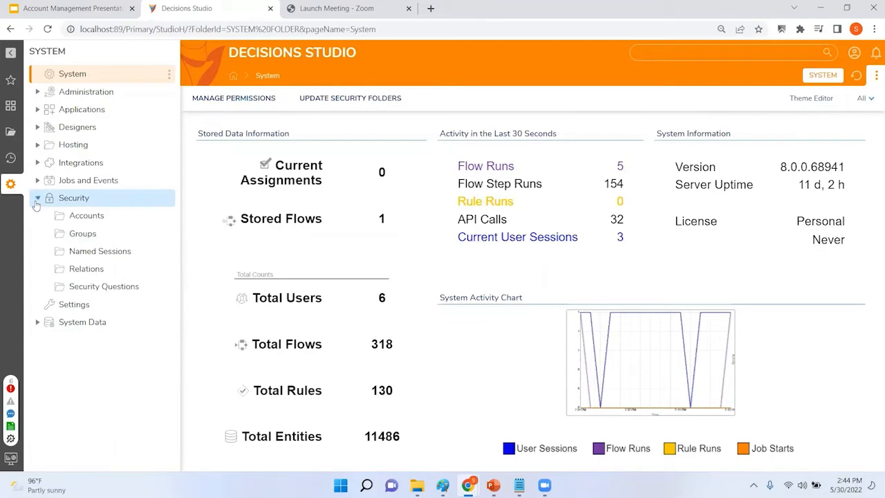
left_click(88, 217)
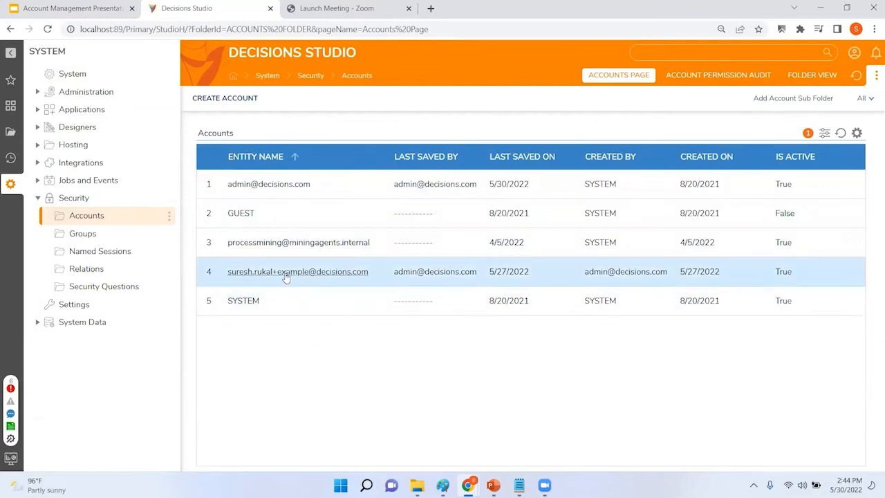
Step: Reset the fourth account's password, entering and confirming the new password
right_click(286, 278)
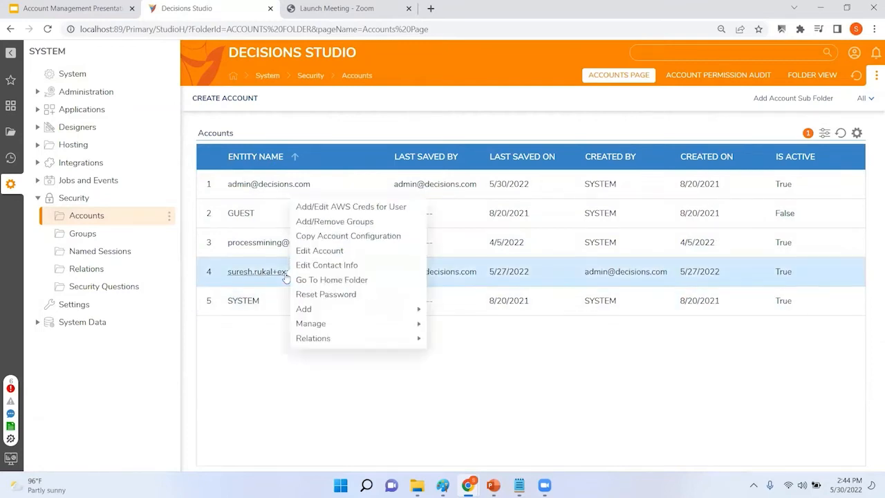
left_click(323, 296)
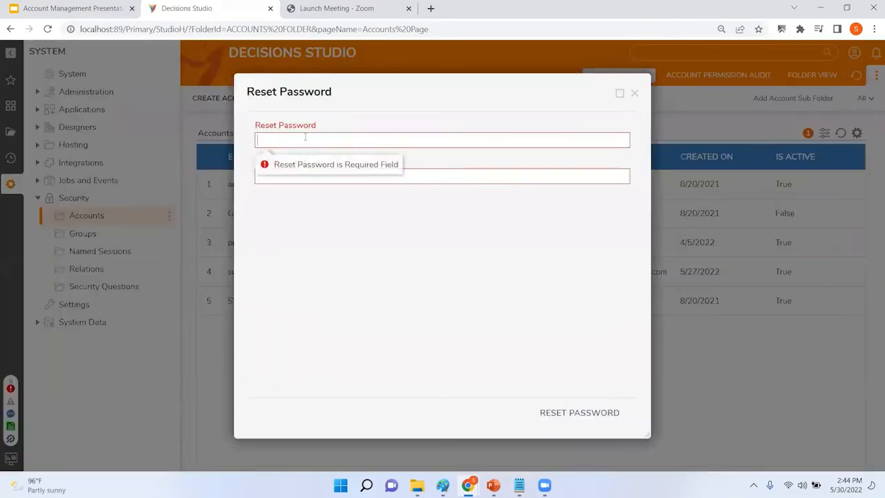
type("admin")
key("Tab")
type("admin")
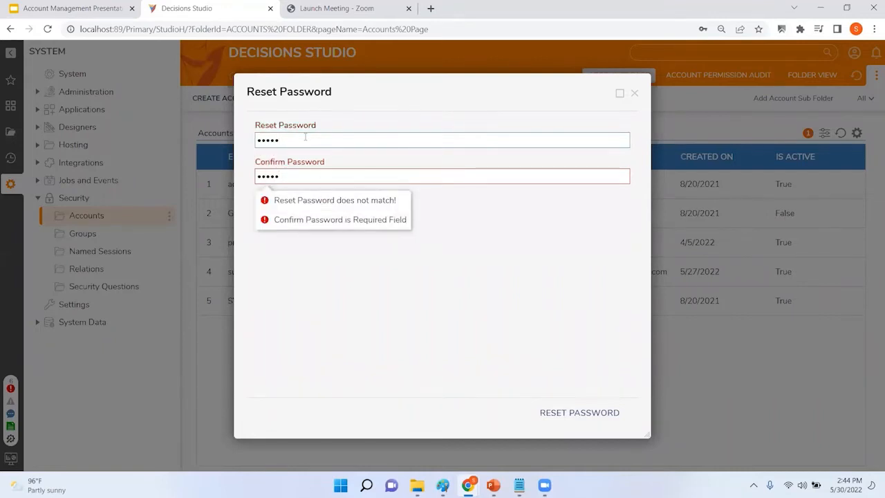
left_click(576, 415)
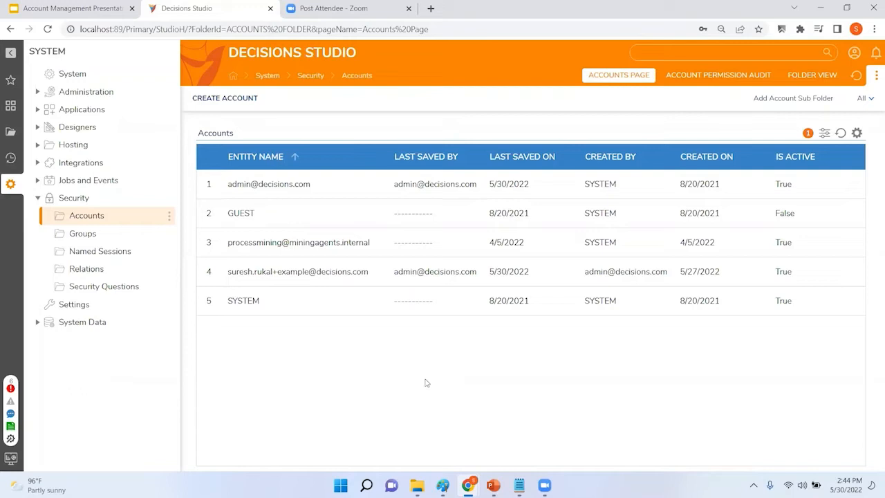
left_click(37, 198)
Step: Open Portal Settings from the System Settings list and scroll to its Password Settings section
left_click(75, 215)
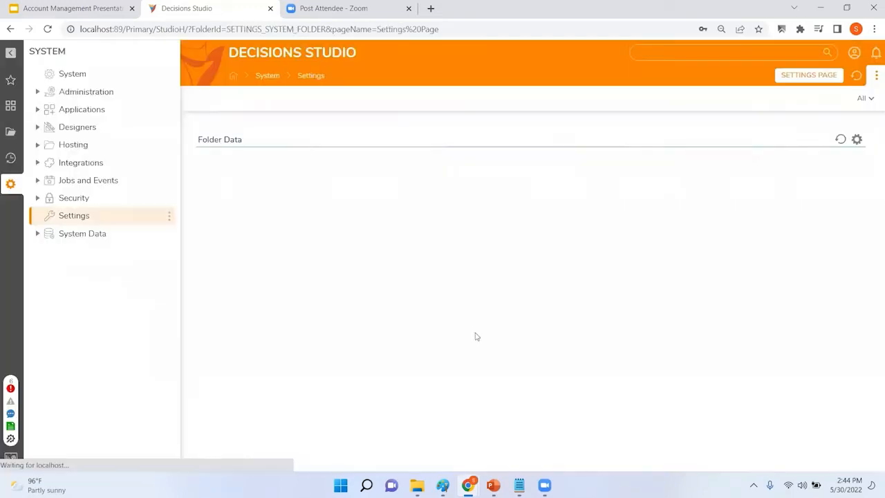
scroll(430, 267, "down", 4)
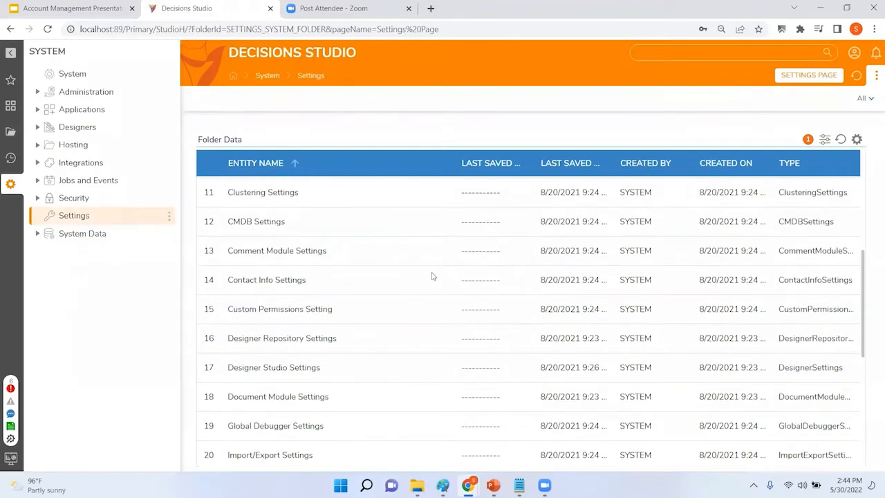
scroll(432, 277, "down", 4)
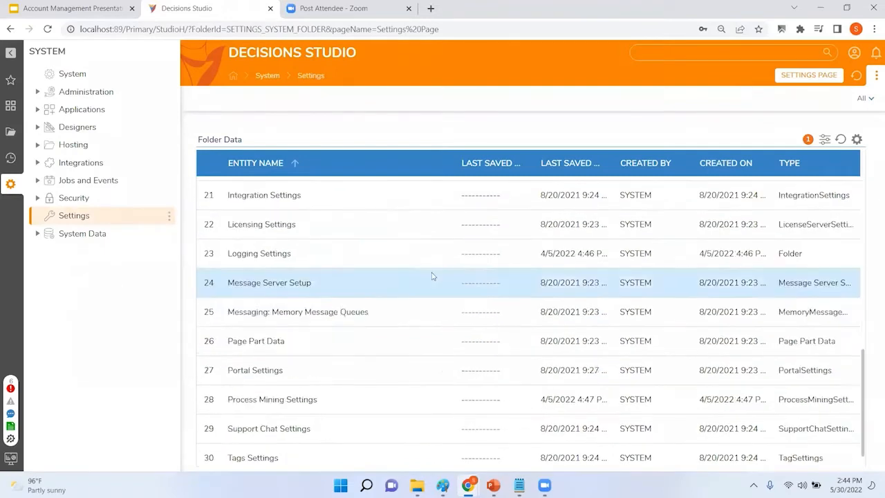
left_click(257, 371)
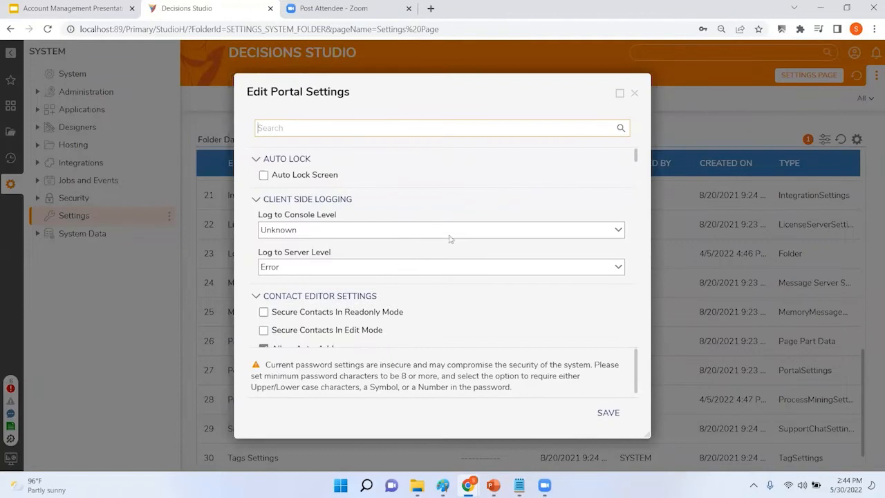
scroll(472, 220, "down", 10)
scroll(474, 223, "down", 10)
scroll(476, 225, "down", 10)
scroll(480, 223, "down", 10)
scroll(482, 228, "up", 3)
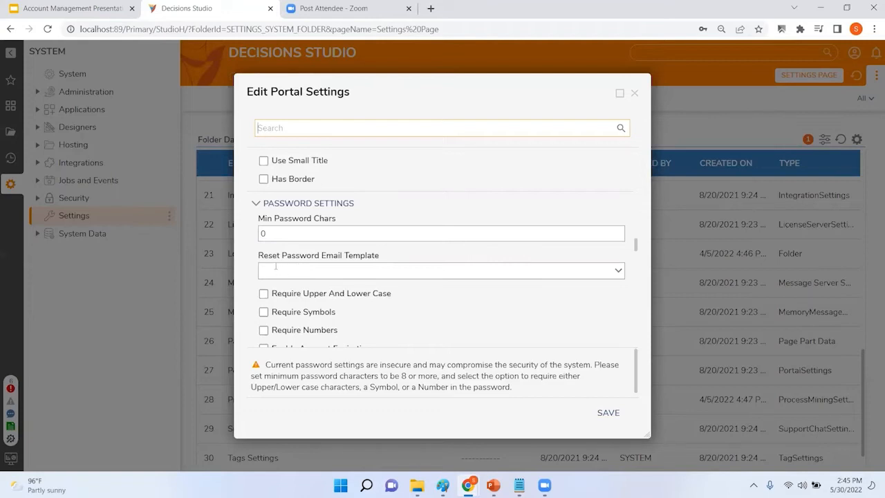
Step: Require upper and lower case, symbols and numbers in portal passwords
left_click(614, 270)
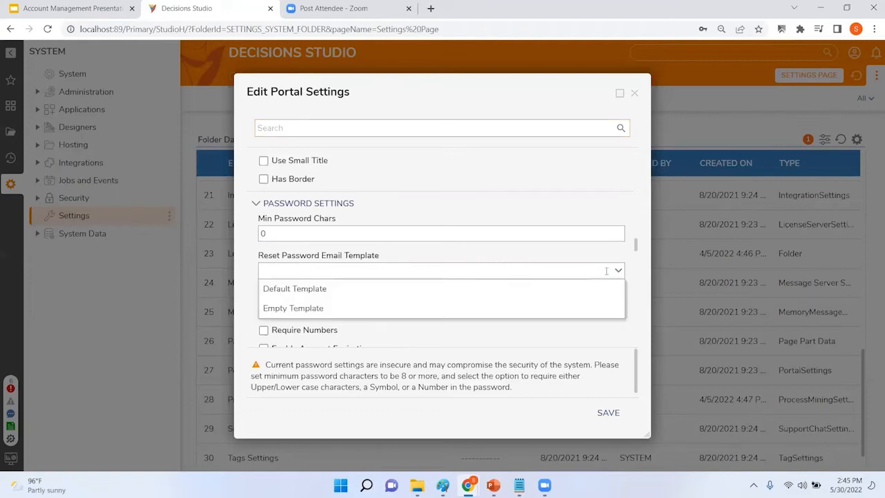
left_click(635, 311)
scroll(546, 289, "down", 1)
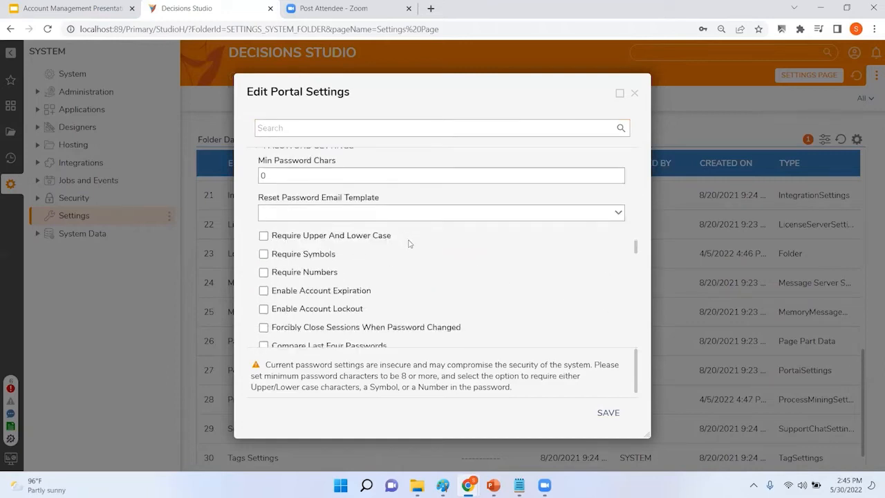
left_click(263, 236)
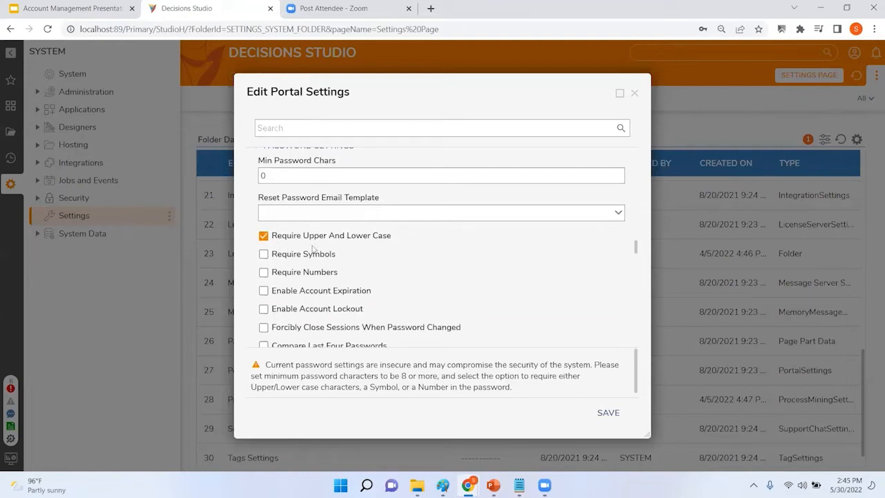
left_click(263, 254)
left_click(264, 273)
Step: Enable password expiration, lockout after failed logins, session end on password change, and block reuse of the last four passwords
scroll(269, 275, "down", 1)
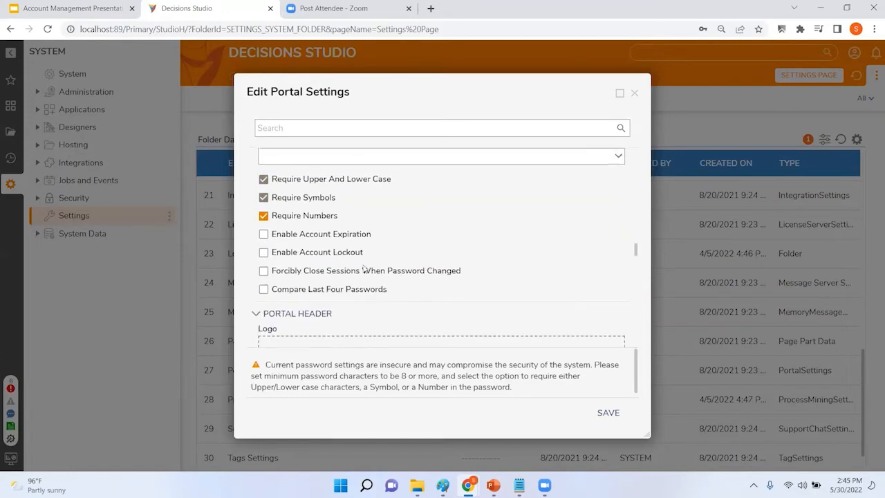
left_click(267, 235)
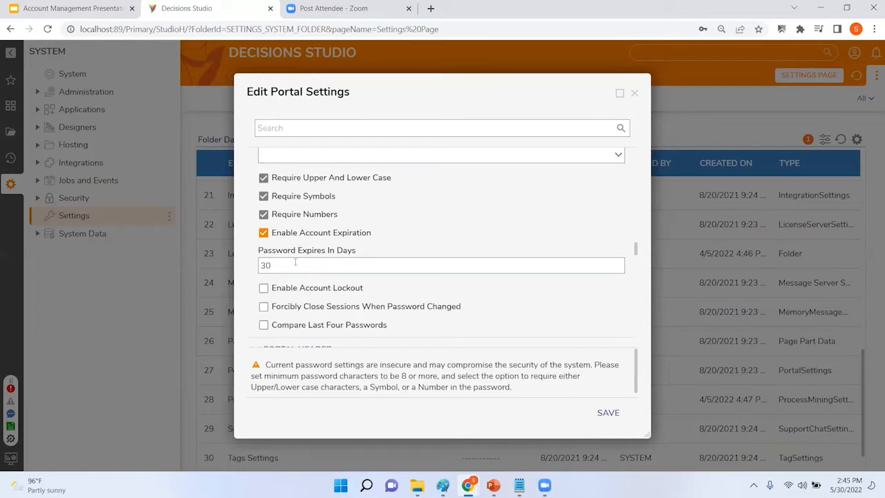
scroll(391, 236, "down", 2)
scroll(387, 270, "up", 1)
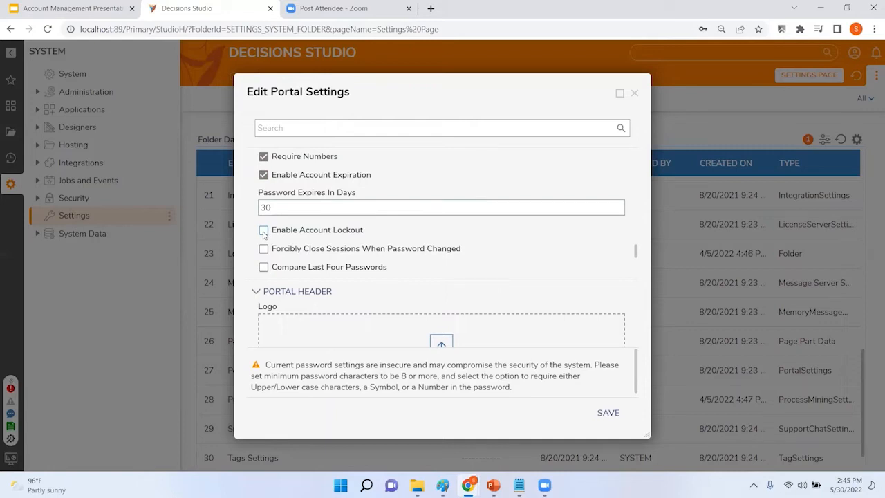
left_click(263, 231)
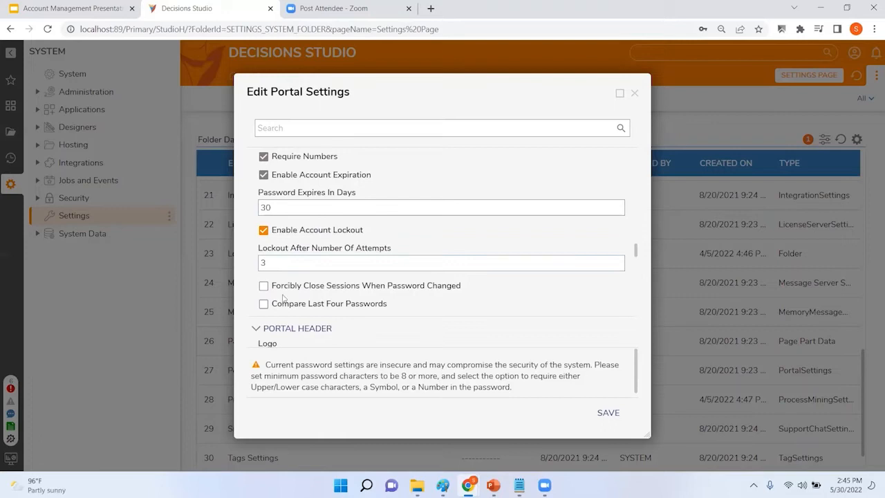
left_click(263, 286)
left_click(263, 305)
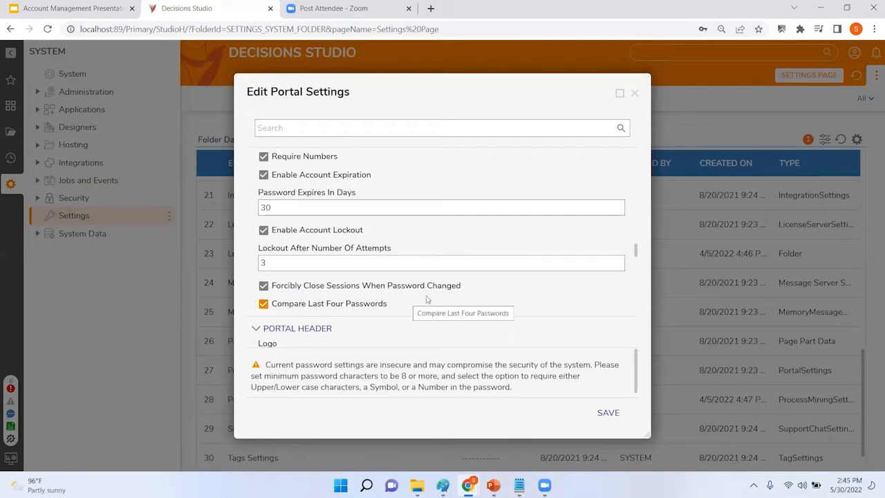
Step: Review the portal password settings and close the Edit Portal Settings dialog
scroll(430, 315, "up", 1)
scroll(443, 315, "up", 3)
scroll(567, 322, "down", 10)
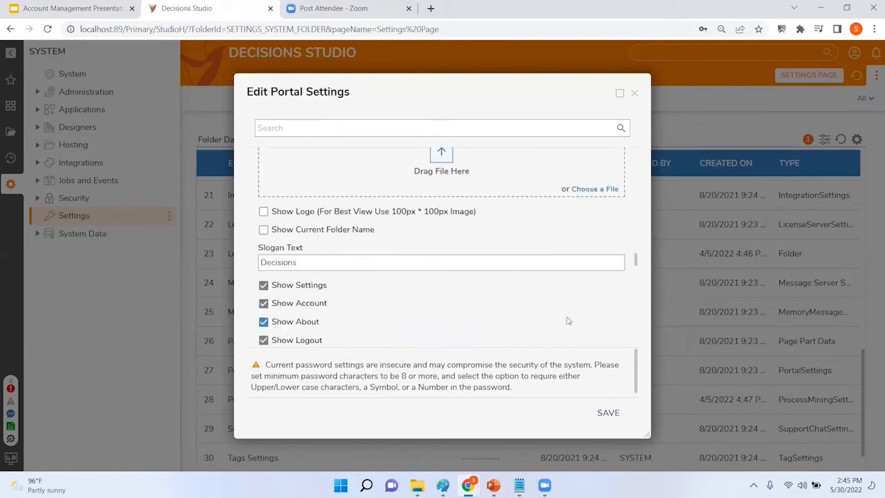
scroll(566, 323, "down", 6)
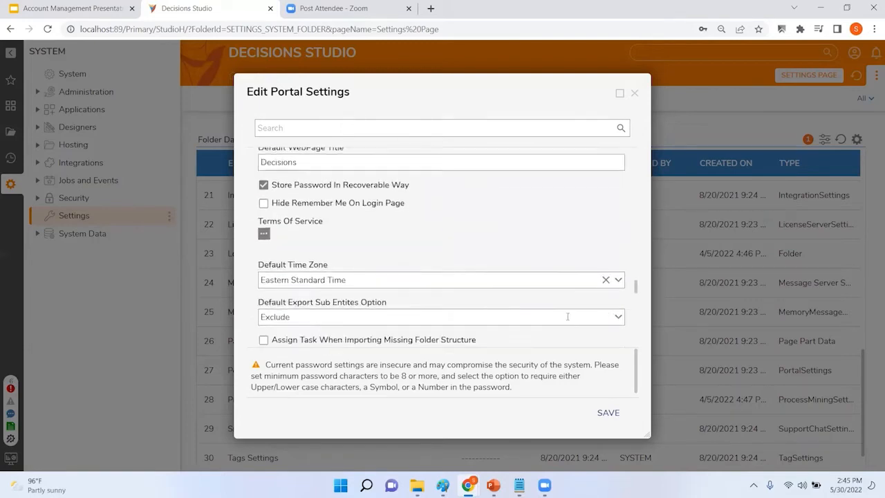
left_click(635, 94)
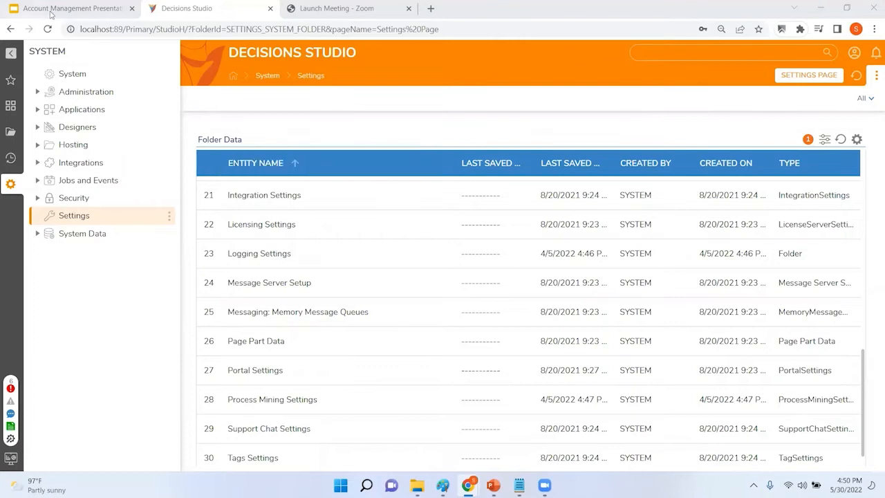
Step: Show slide 7, 'Disabling an Account', in the Account Management Presentation
left_click(73, 8)
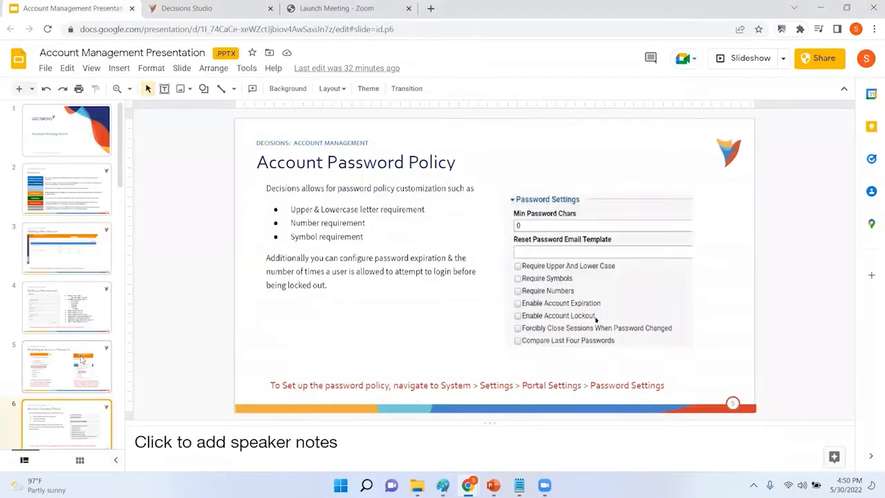
scroll(70, 373, "down", 1)
left_click(60, 435)
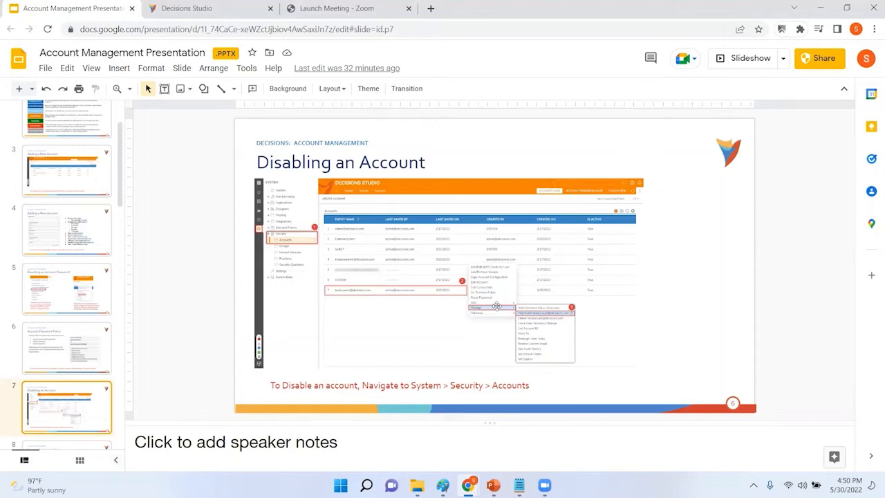
Step: Back in Decisions Studio, open Security > Accounts and look at the fourth account's actions without changing anything
left_click(235, 9)
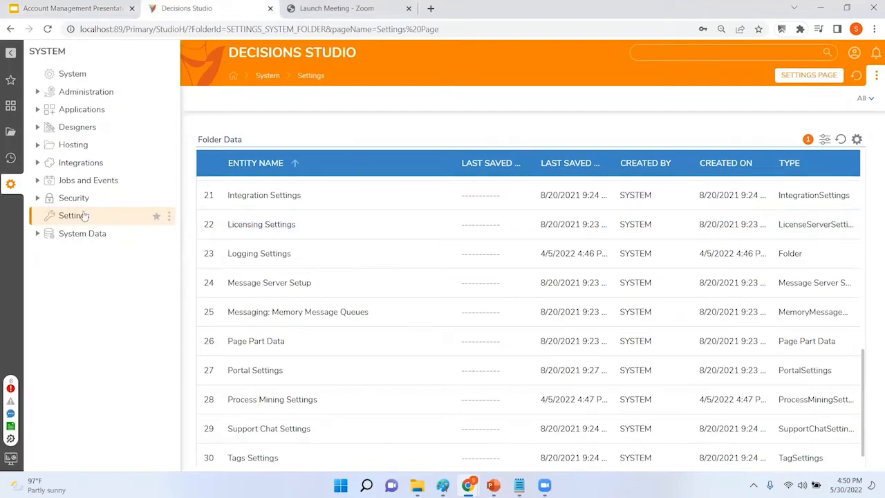
left_click(37, 198)
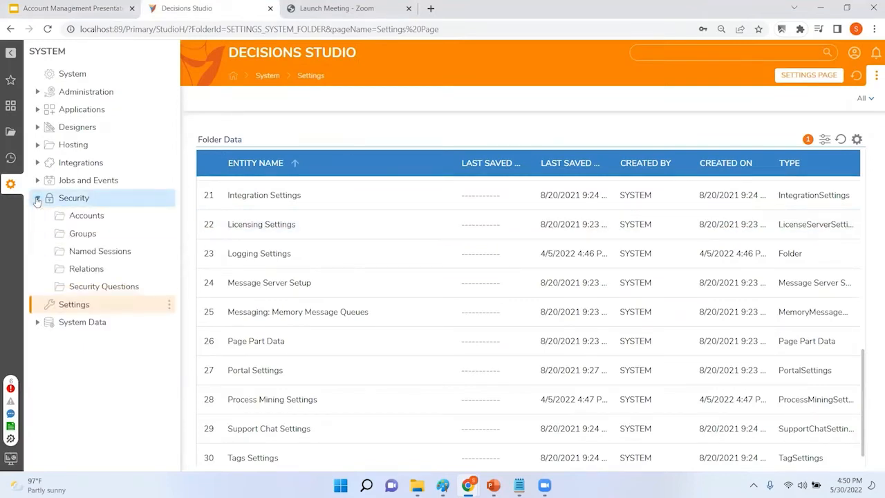
left_click(74, 222)
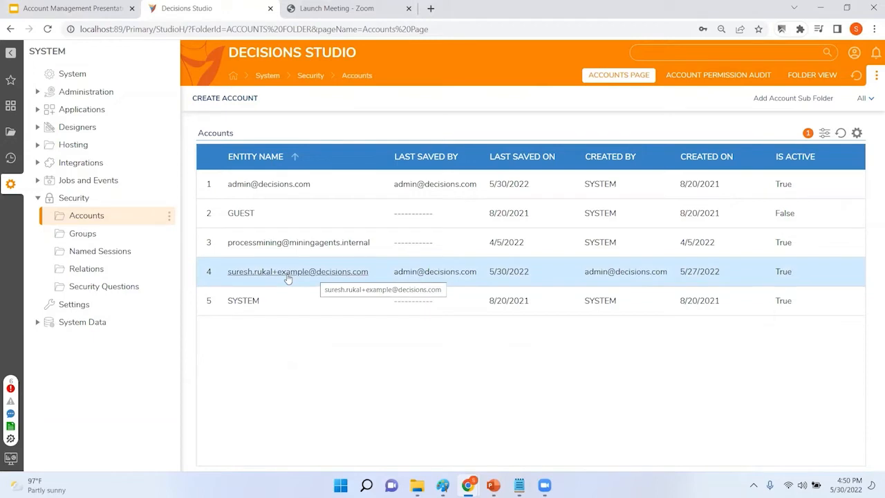
right_click(289, 278)
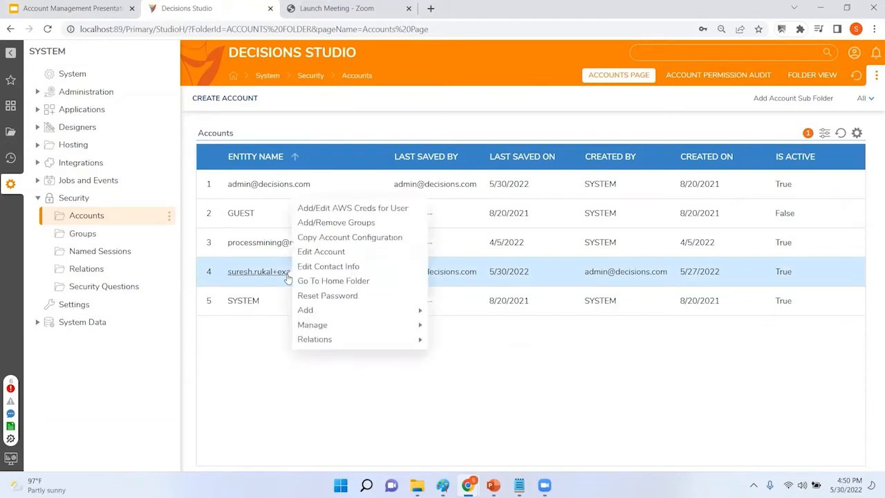
mouse_move(315, 325)
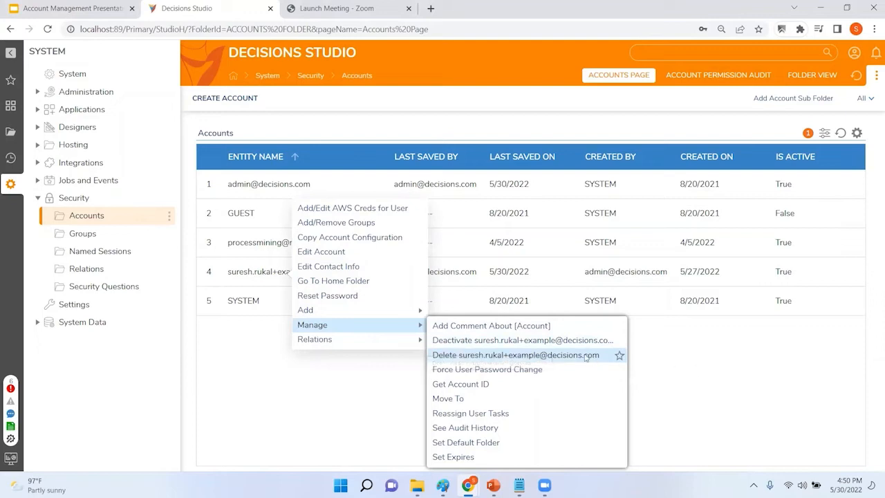
left_click(673, 373)
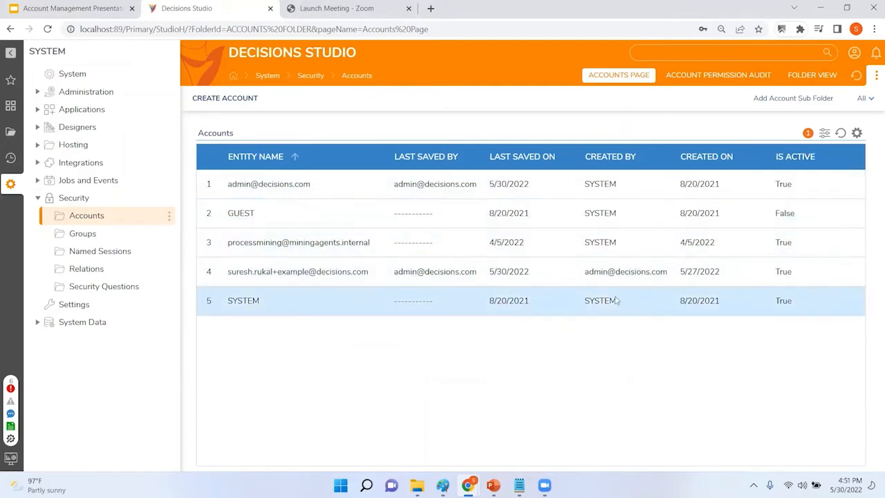
Step: Deactivate the fourth account through Manage > Deactivate and confirm with YES
right_click(351, 275)
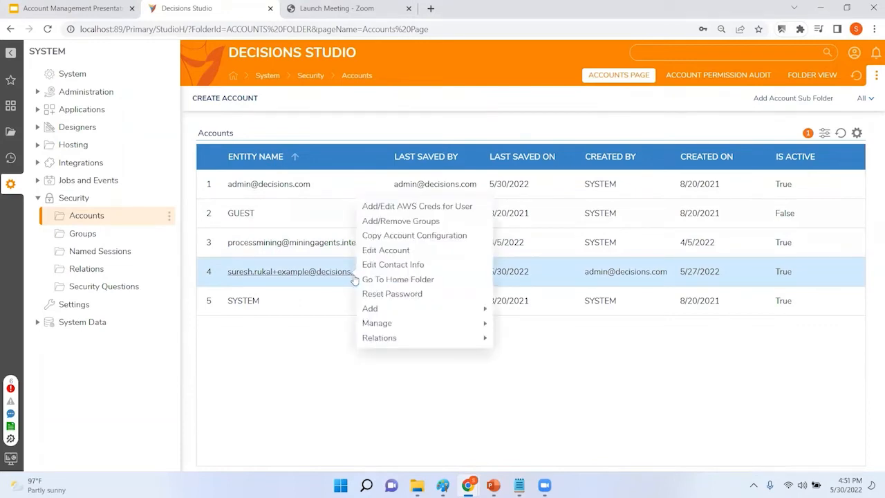
mouse_move(377, 323)
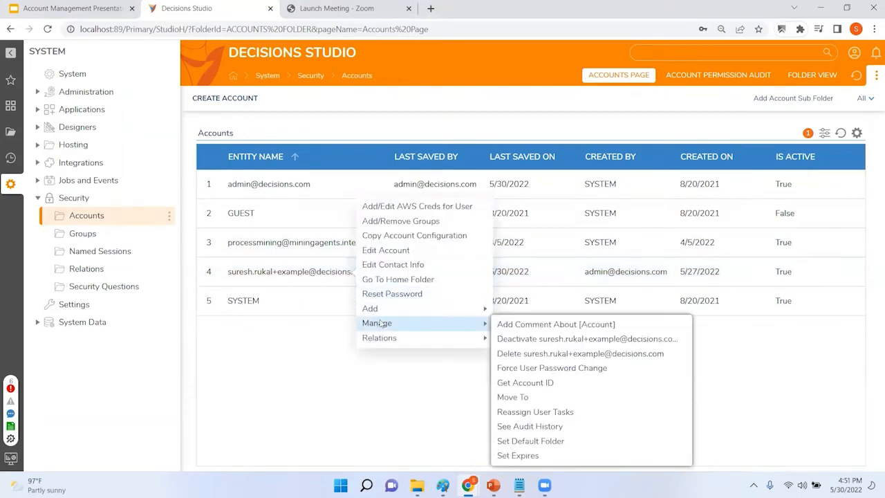
left_click(557, 339)
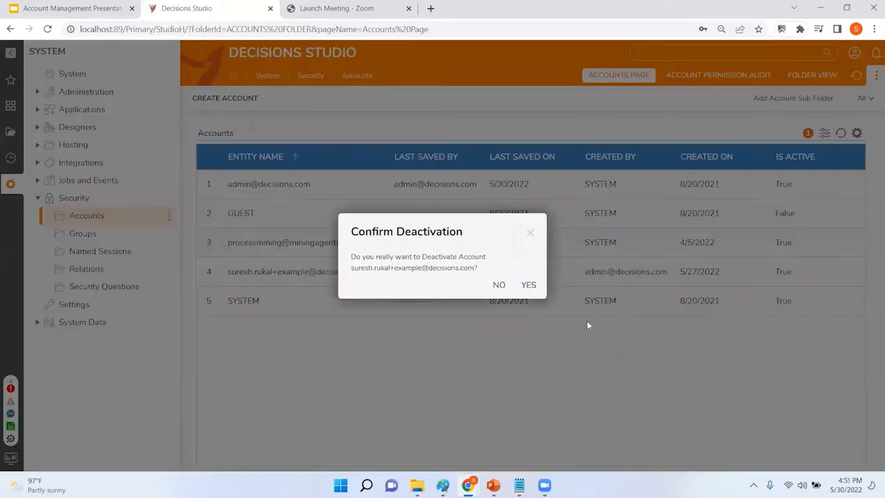
left_click(530, 284)
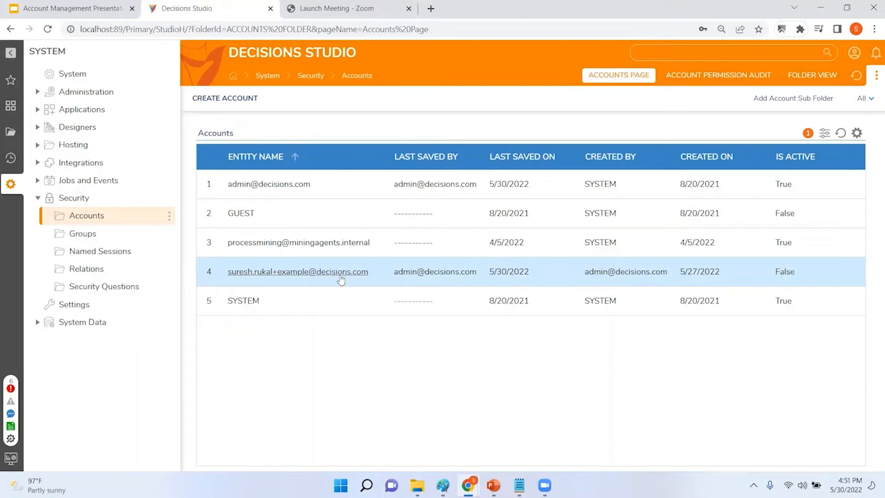
Step: Edit the deactivated fourth account and tick Is Active
right_click(345, 280)
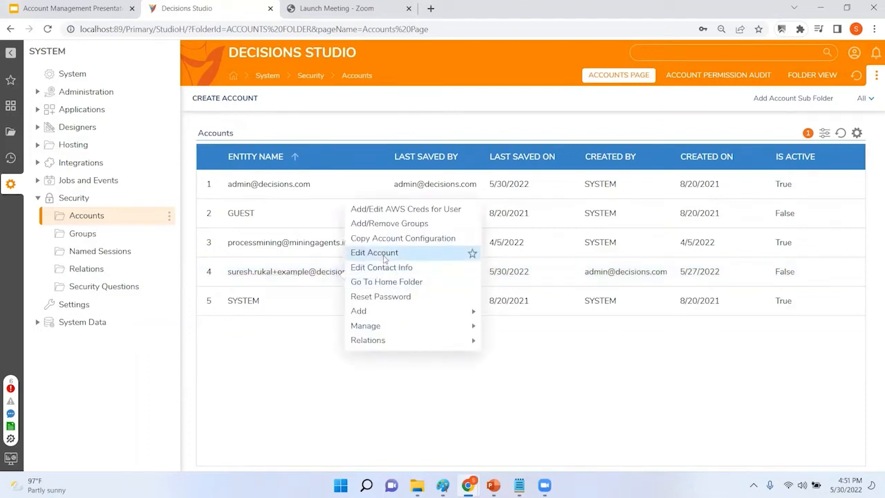
left_click(384, 257)
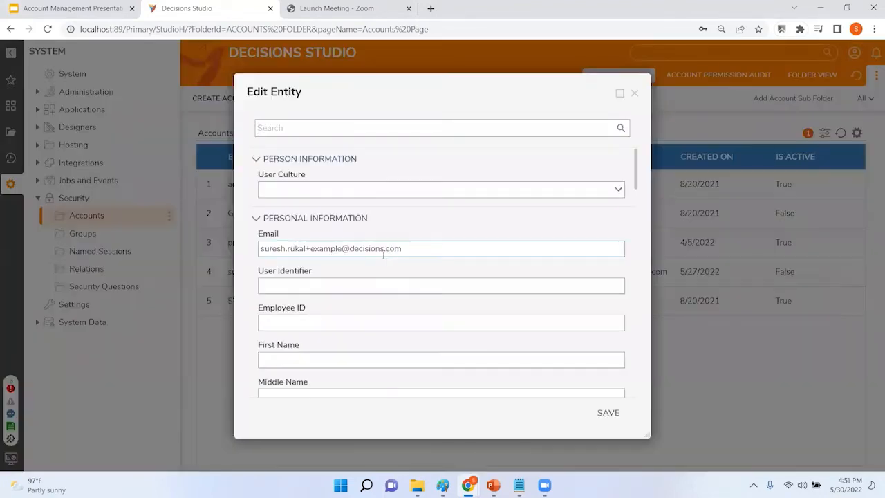
scroll(398, 246, "down", 10)
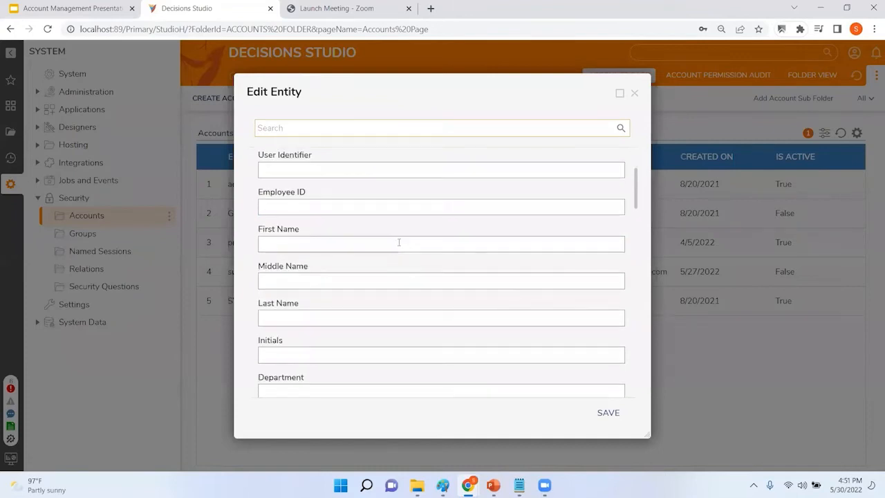
scroll(398, 251, "down", 1)
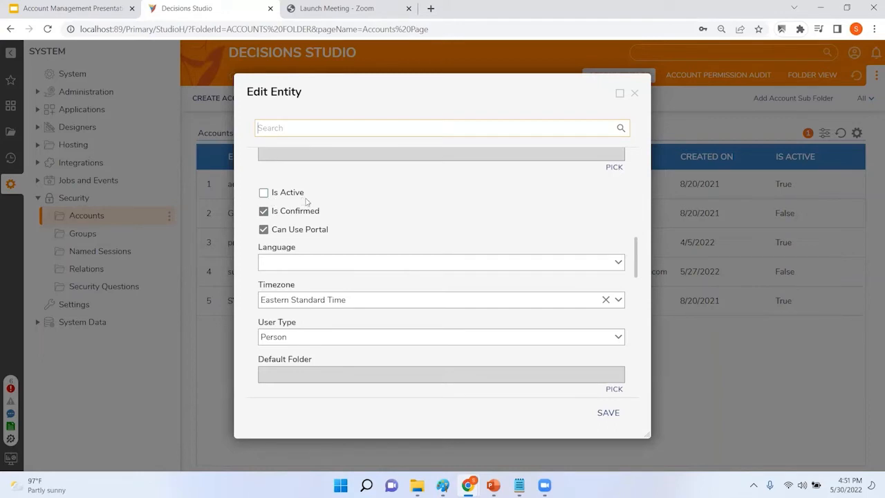
left_click(264, 196)
left_click(265, 200)
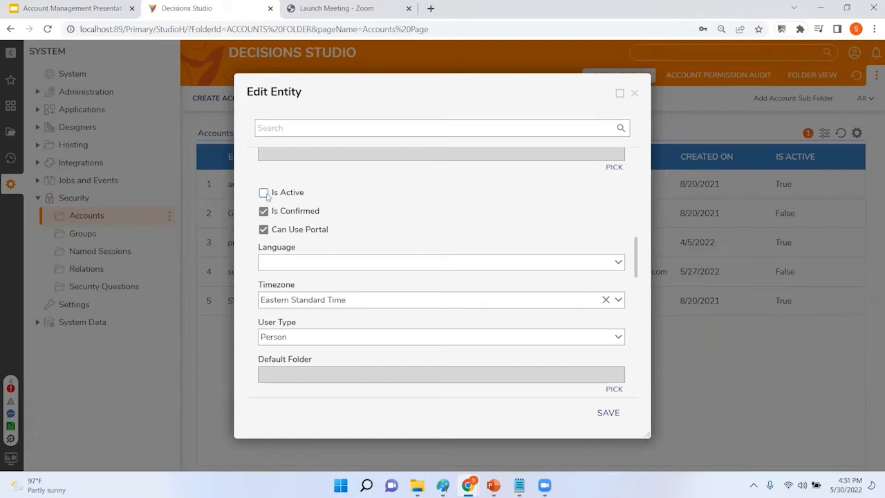
left_click(264, 194)
Step: Delete the extra part of the account's email address and save the account
scroll(485, 246, "up", 10)
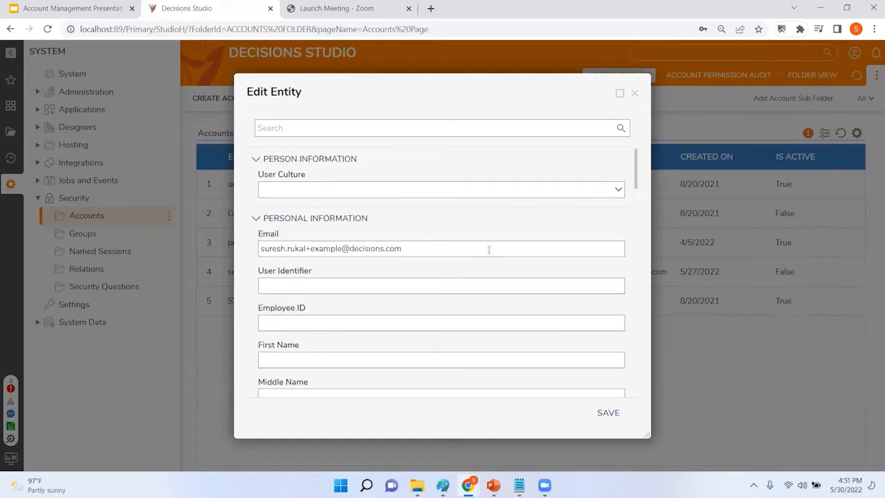
left_click_drag(342, 248, 285, 249)
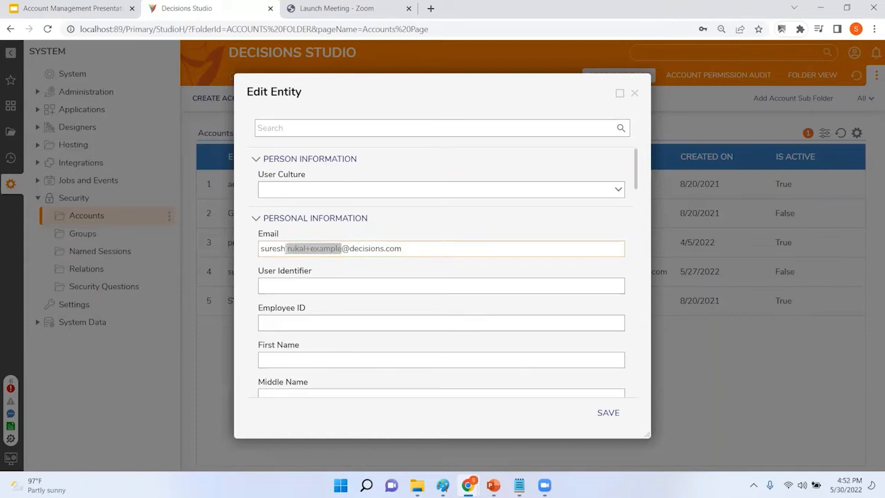
key("BackSpace")
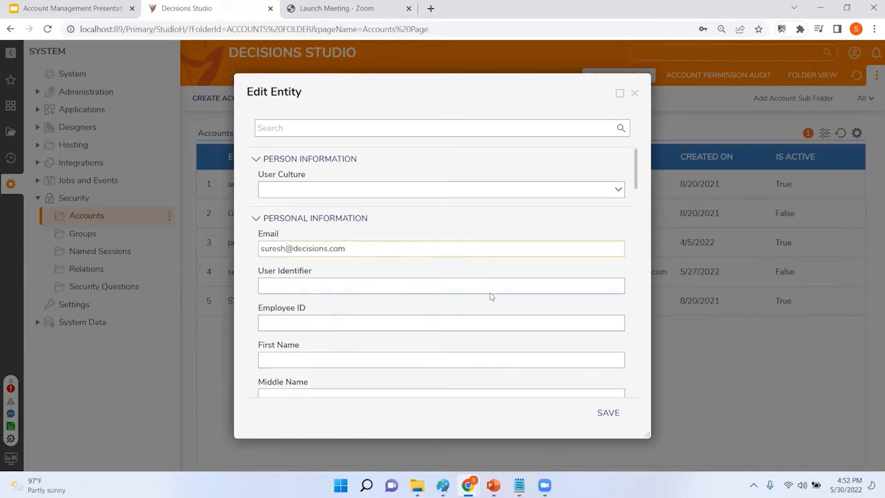
scroll(490, 297, "down", 5)
scroll(507, 314, "down", 10)
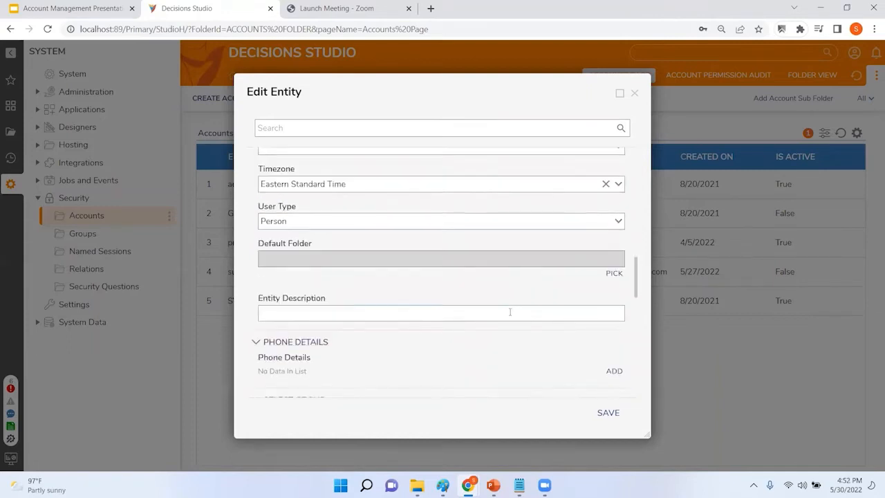
left_click(589, 418)
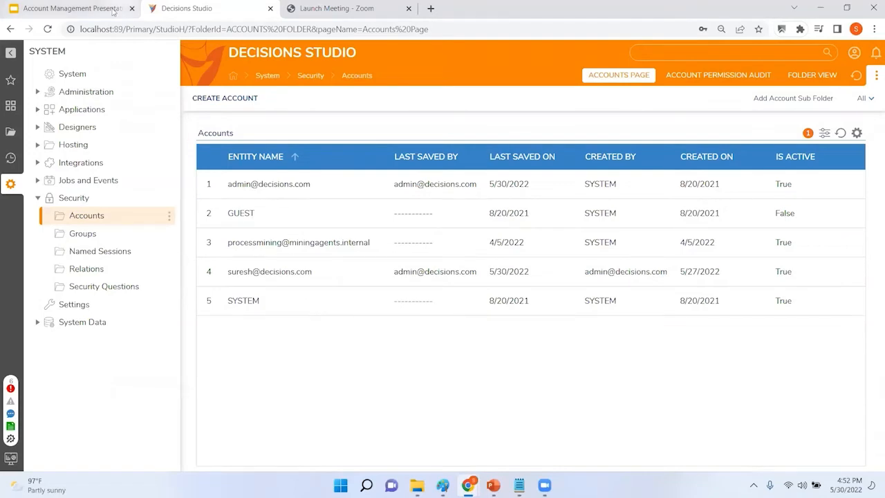
Step: Show slide 8, 'Account Impersonations', in the presentation
left_click(106, 9)
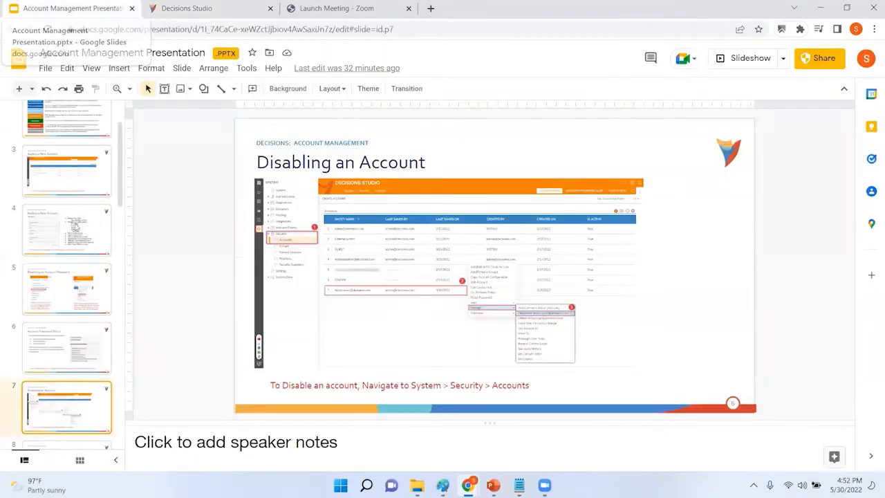
scroll(79, 236, "up", 2)
left_click(58, 358)
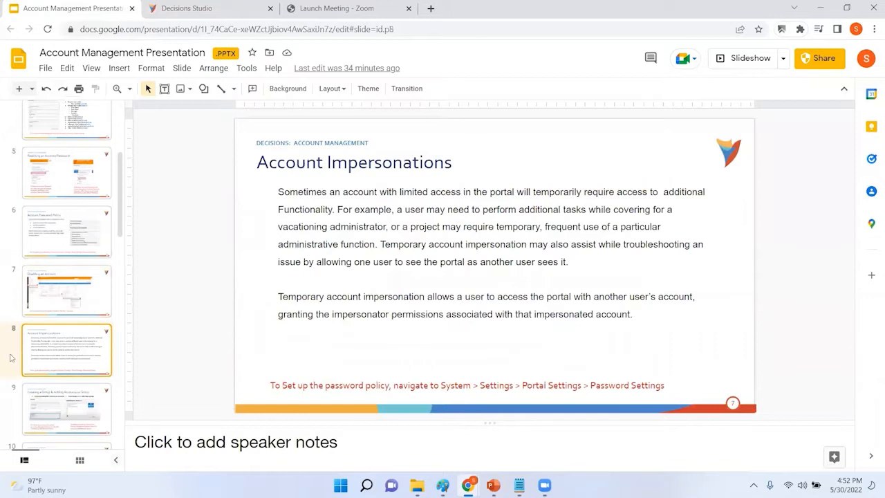
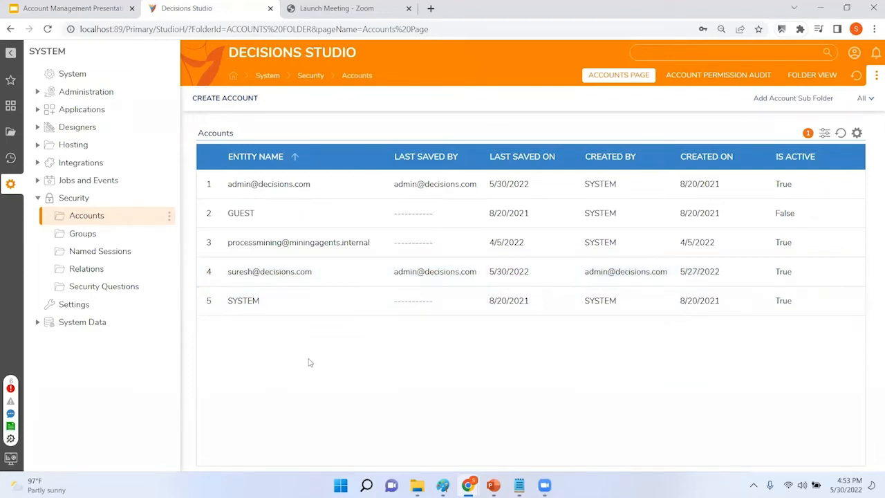
Step: Fill in the new account's e-mail address and a matching password and confirmation
left_click(219, 102)
left_click(327, 189)
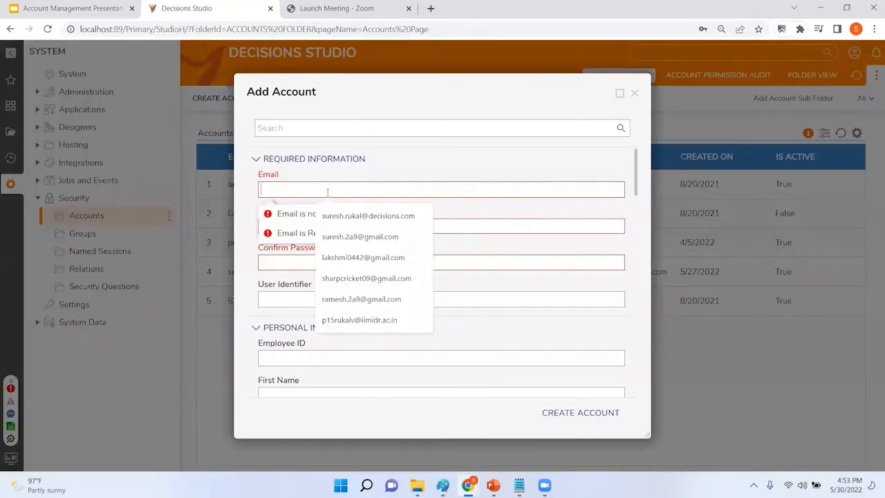
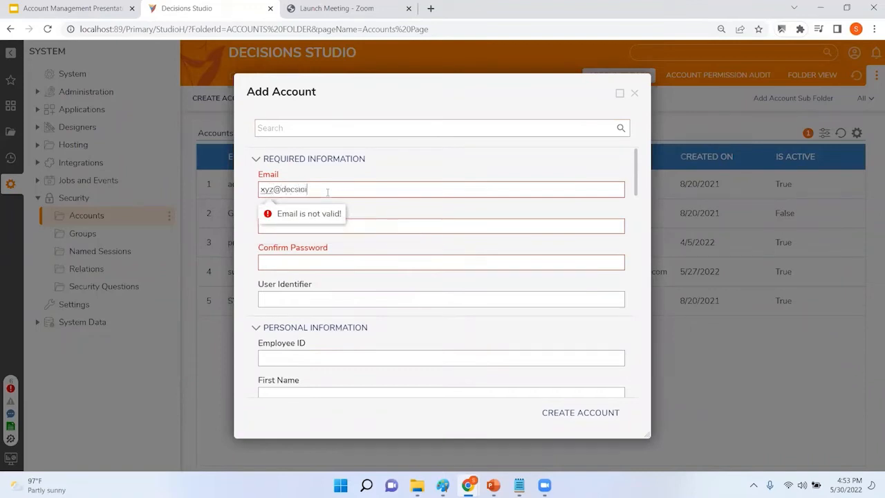
key("Tab")
type("12345")
key("Tab")
type("12345")
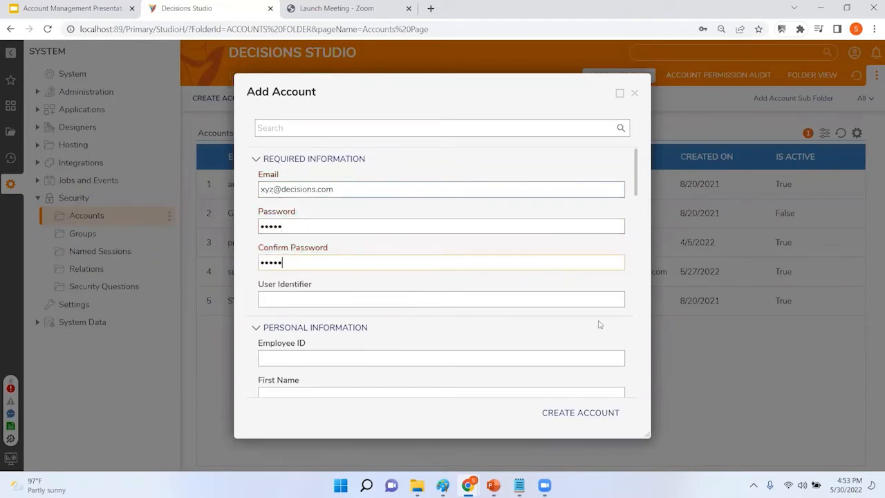
Step: Create the account and dismiss Chrome's password breach and save-password pop-ups
left_click(587, 413)
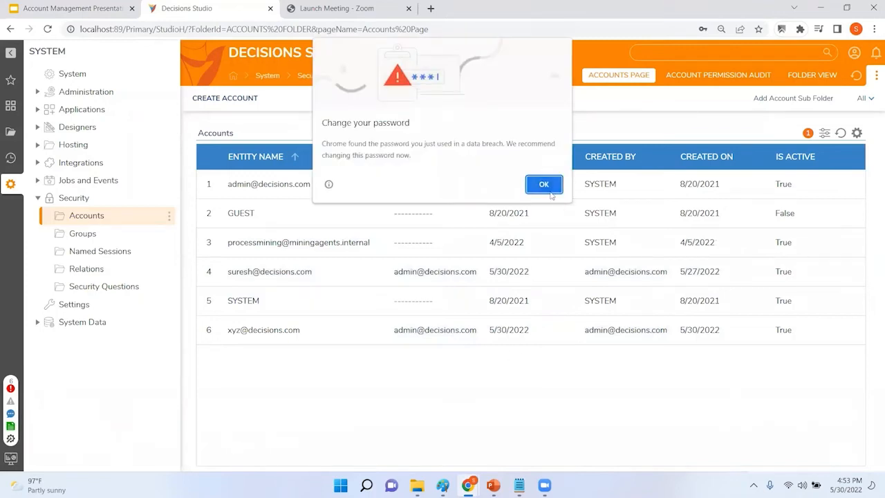
left_click(545, 183)
left_click(760, 47)
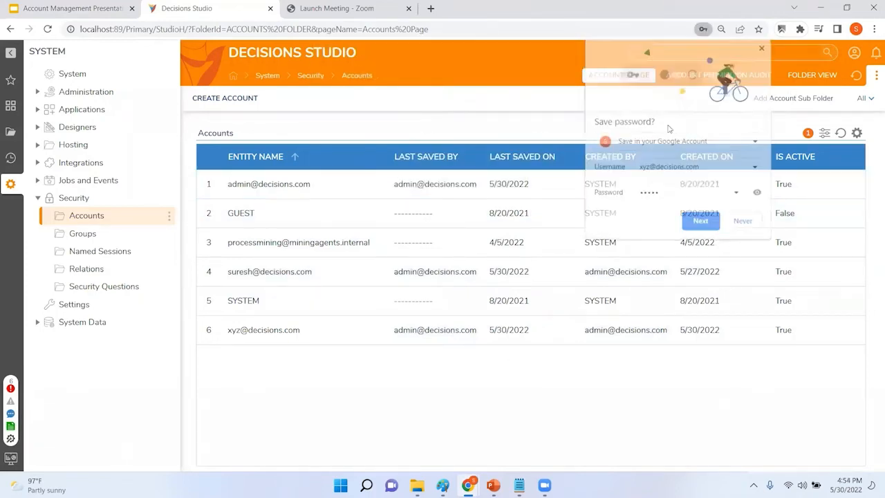
Step: Open the new account for editing and scroll to Impersonation Information
right_click(273, 335)
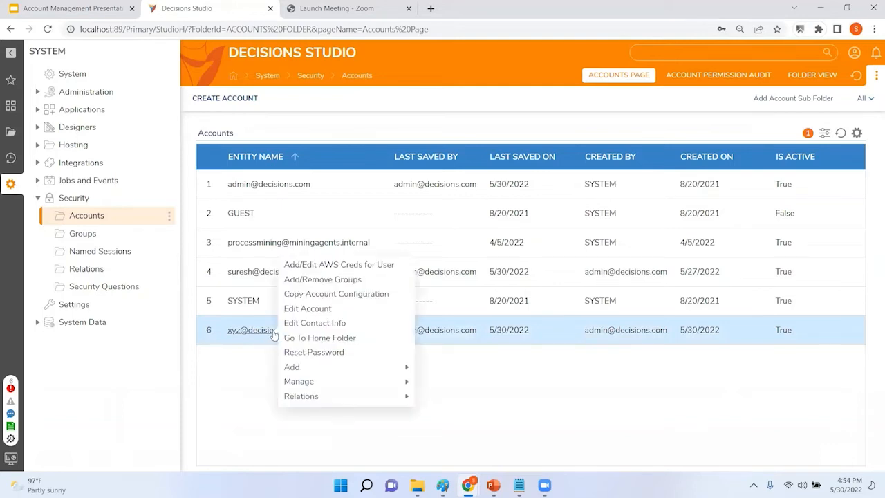
left_click(403, 307)
scroll(431, 228, "down", 5)
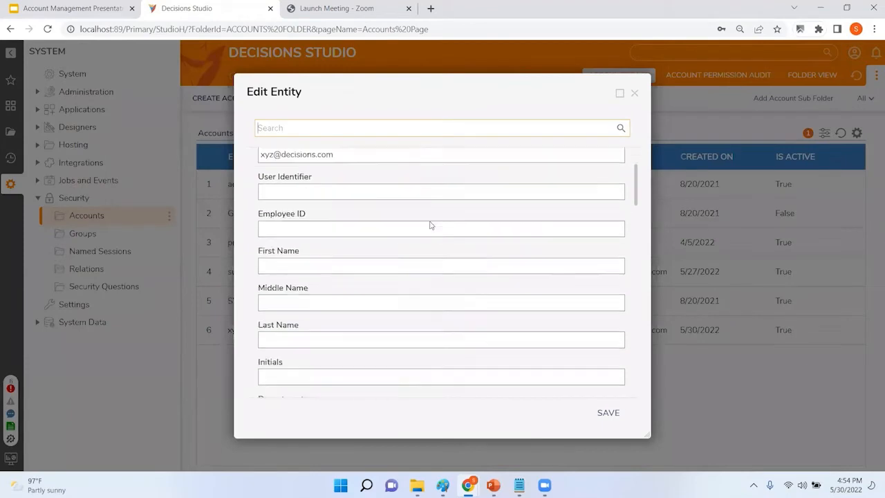
scroll(432, 233, "down", 8)
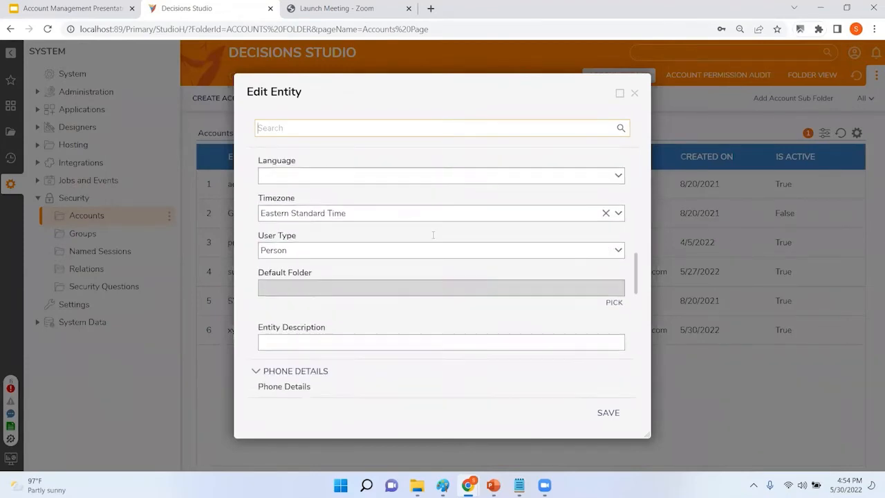
scroll(435, 240, "down", 5)
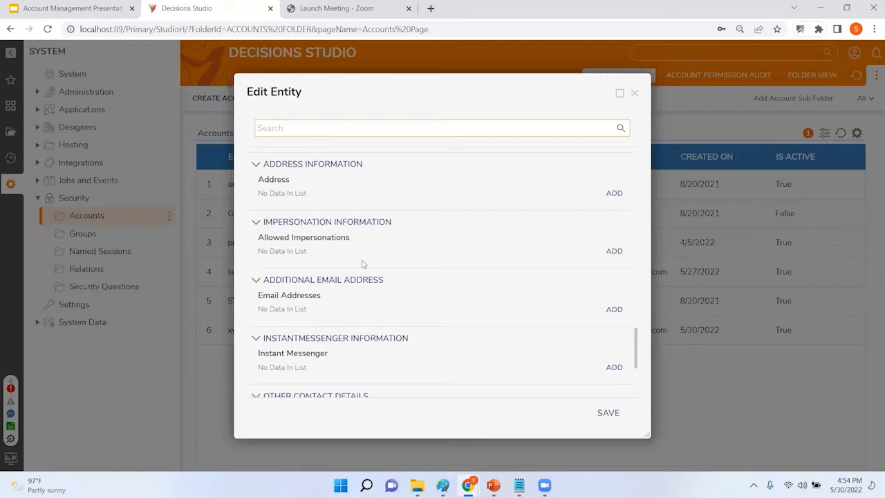
Step: Allow the administrator's e-mail to impersonate this account, never expiring, and save the account
left_click(612, 254)
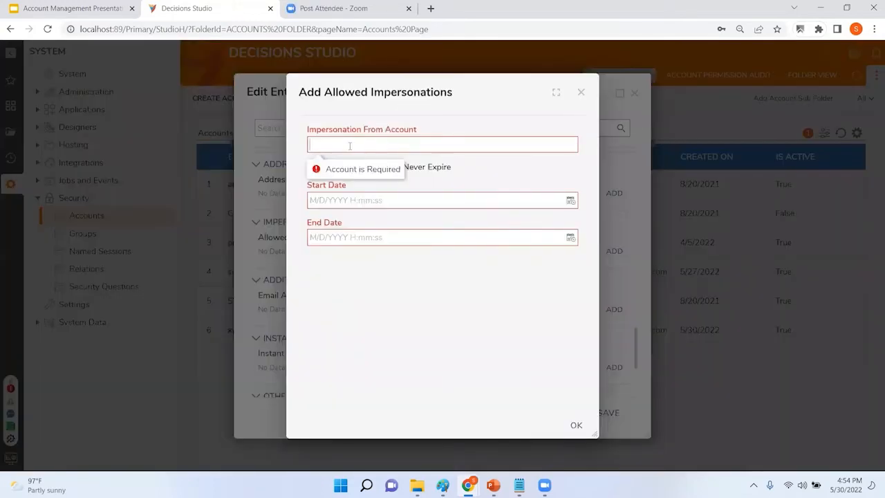
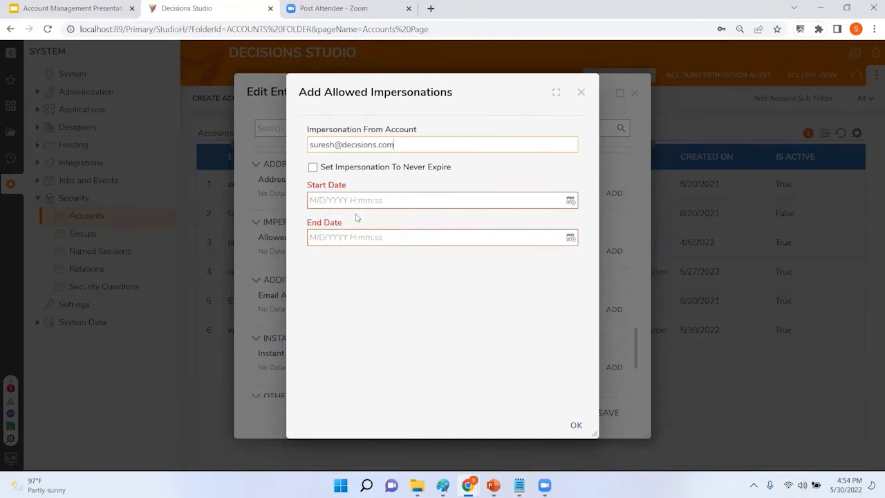
left_click(567, 202)
left_click(515, 182)
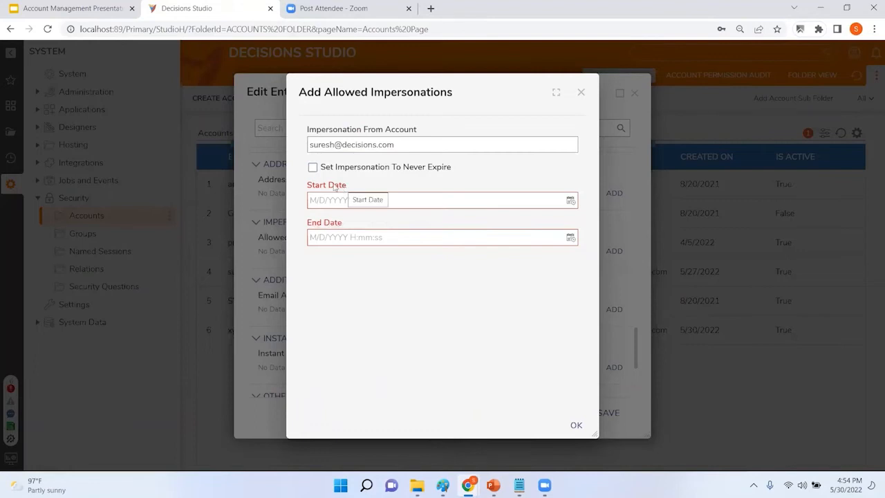
left_click(313, 168)
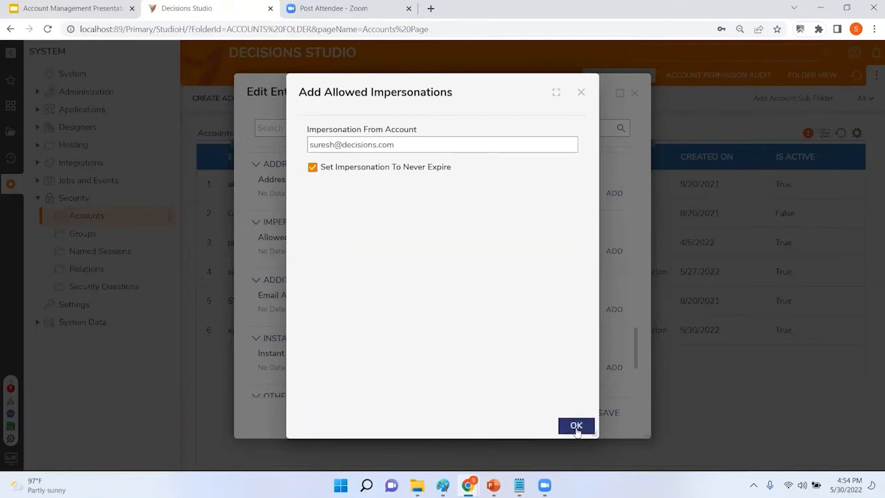
left_click(576, 426)
left_click(609, 417)
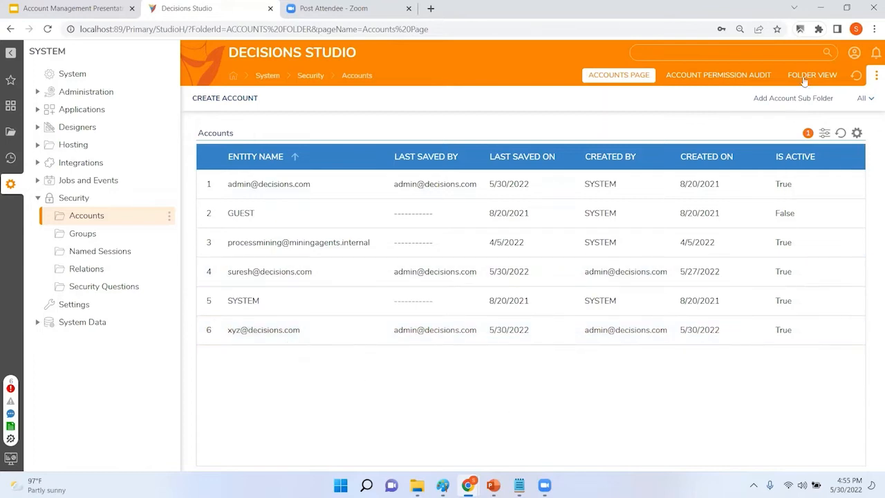
Step: Log out and enter the new account's e-mail and password on the login page
left_click(854, 54)
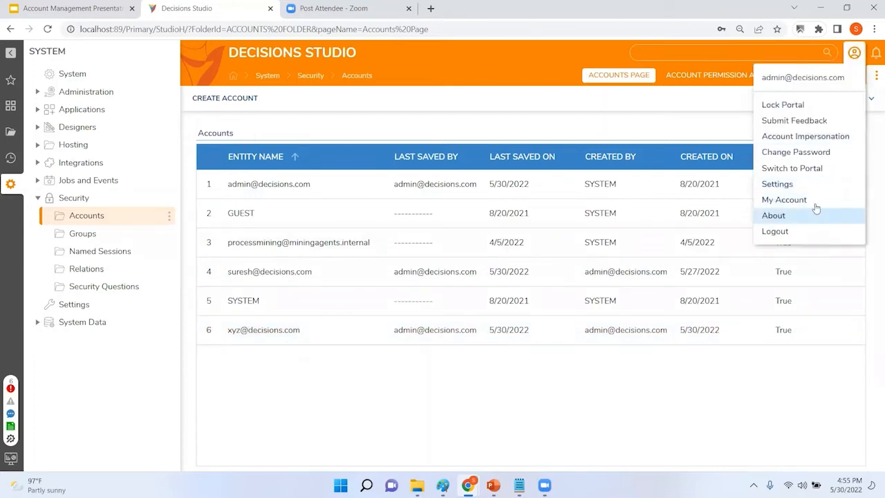
left_click(803, 231)
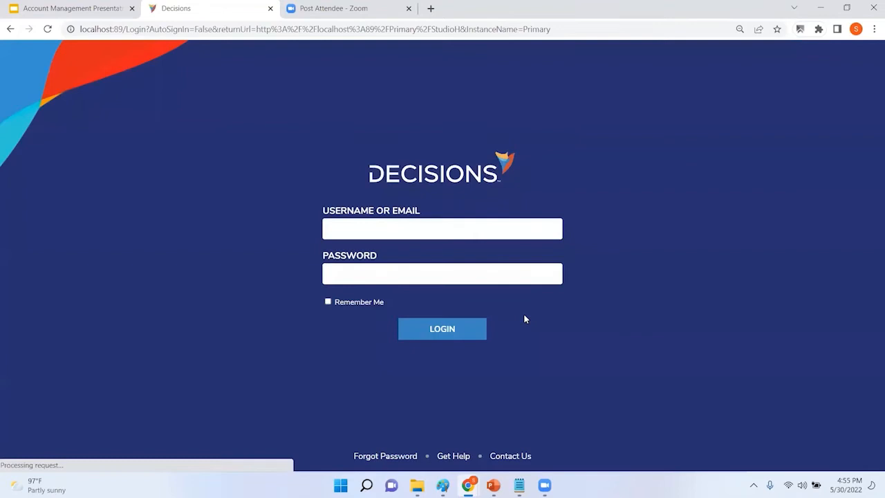
left_click(435, 227)
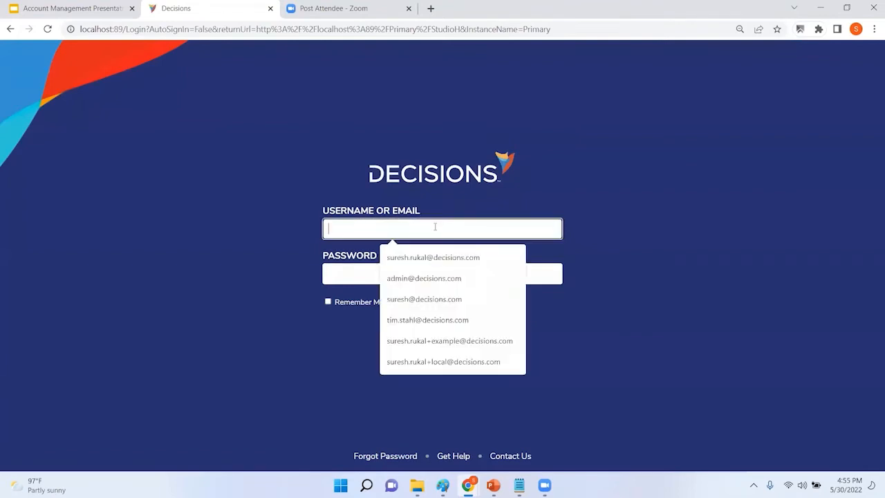
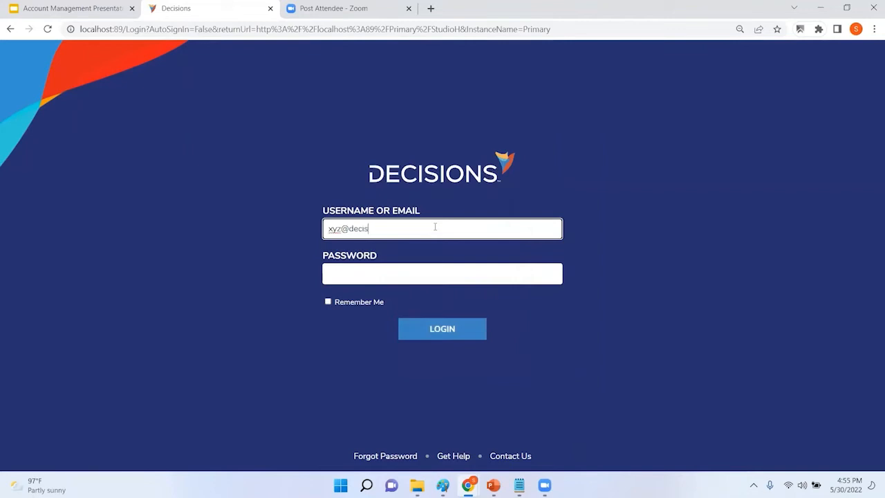
key("Tab")
type("*")
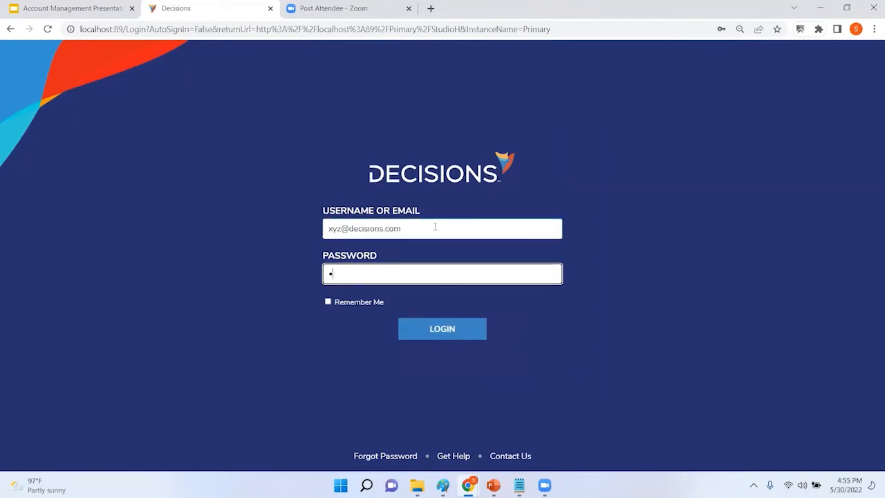
Step: Re-enter the new account's password and log in as that account
double_click(435, 227)
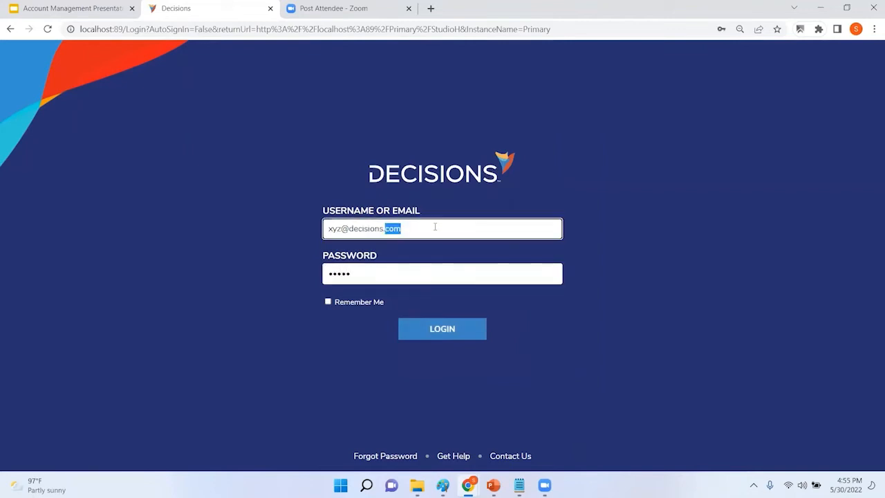
key("ctrl+a")
left_click(462, 325)
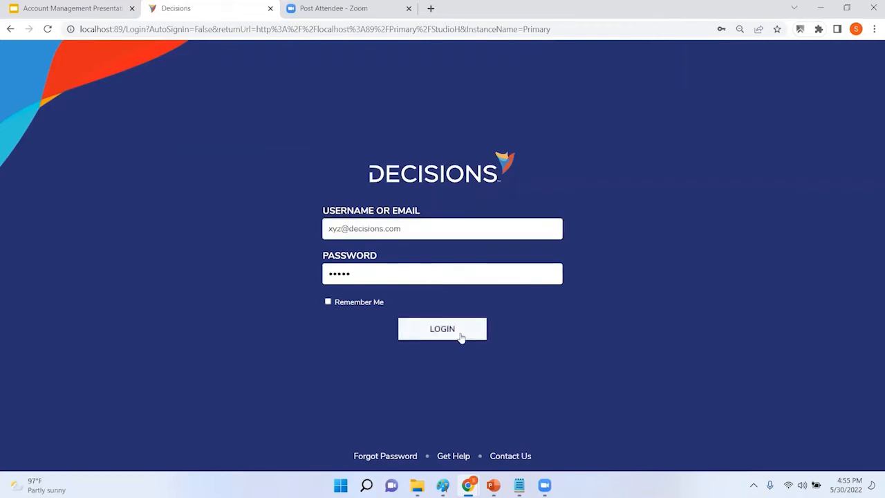
left_click(350, 271)
type("*****")
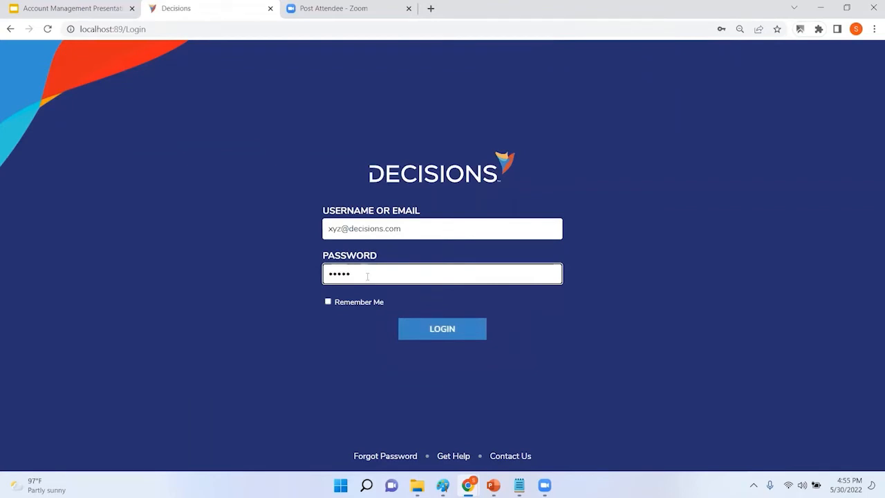
left_click(441, 337)
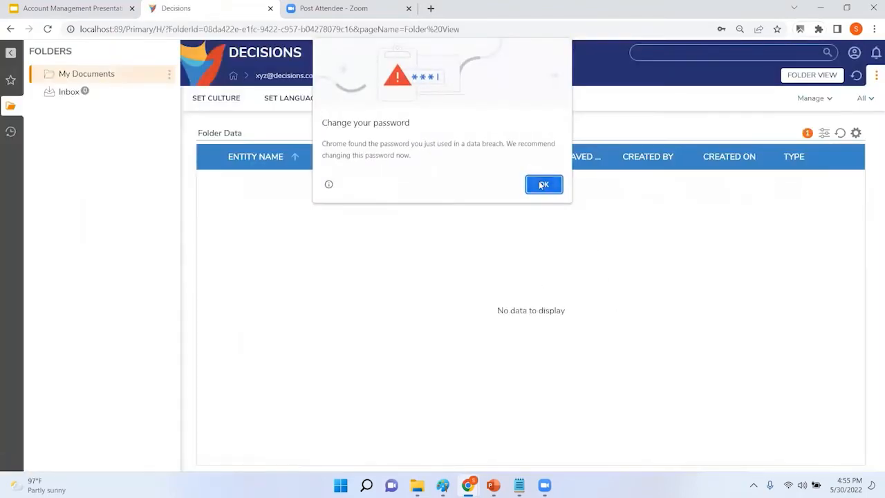
Step: Dismiss Chrome's password pop-ups and open the Account Impersonation settings
left_click(543, 185)
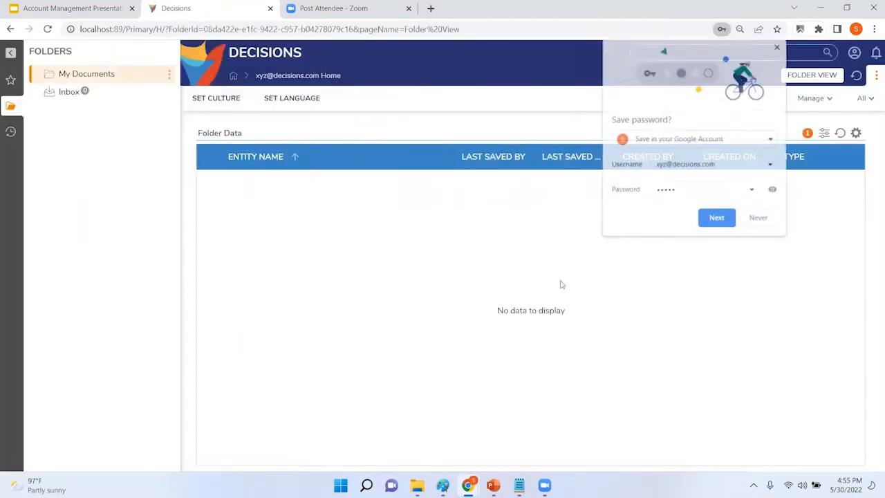
left_click(357, 97)
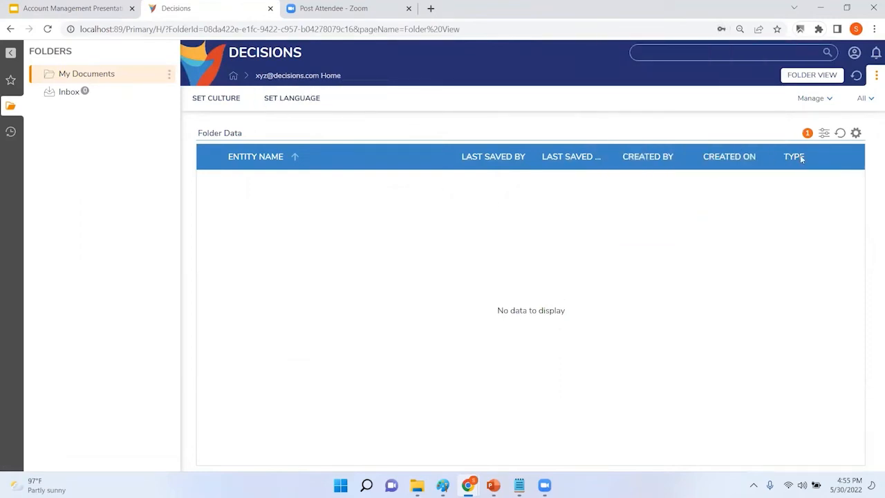
left_click(854, 53)
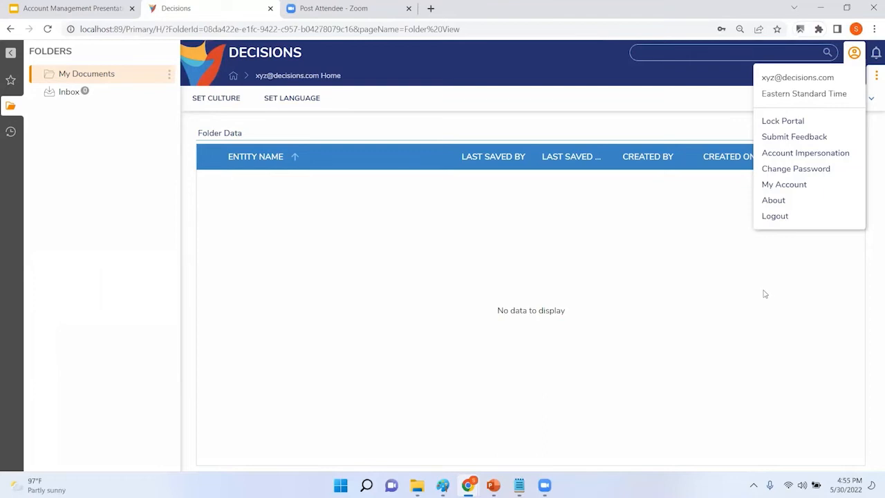
left_click(815, 154)
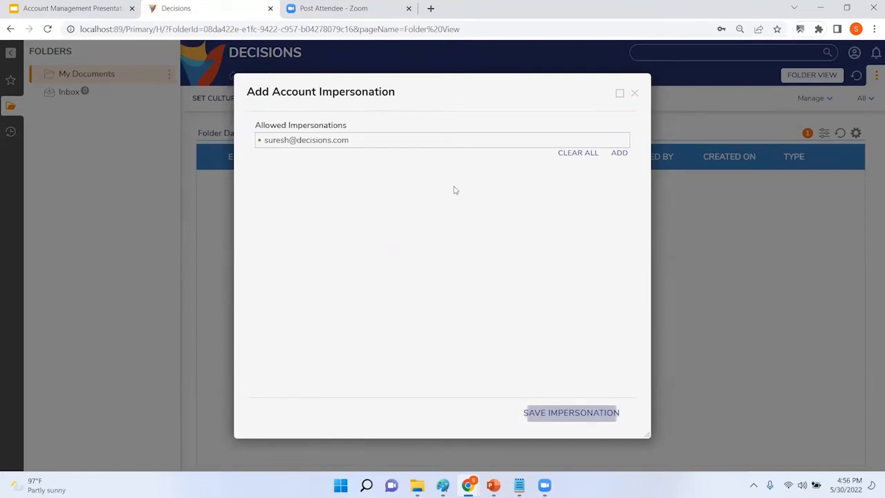
Step: Review the allowed impersonations without adding one, then close the settings
left_click(618, 155)
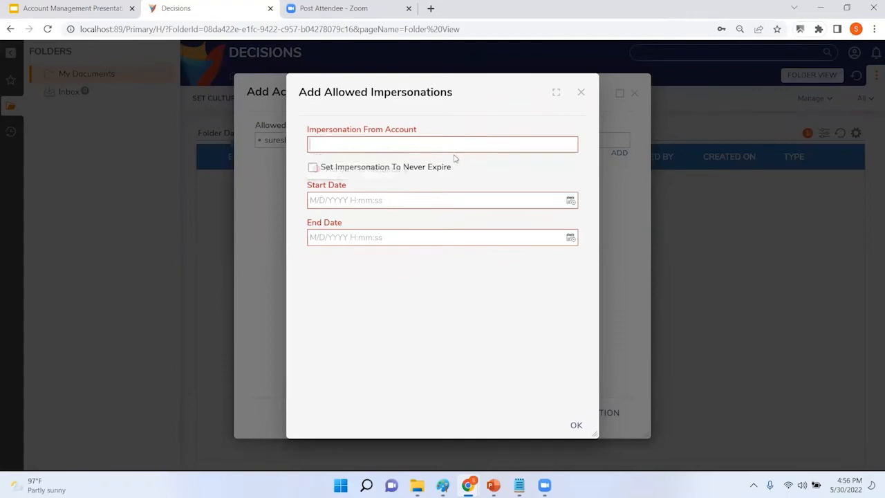
left_click(579, 94)
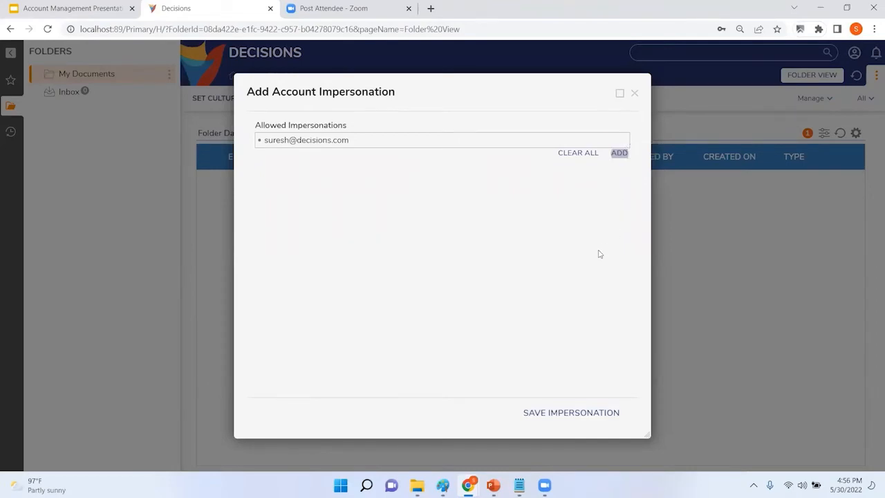
left_click(634, 92)
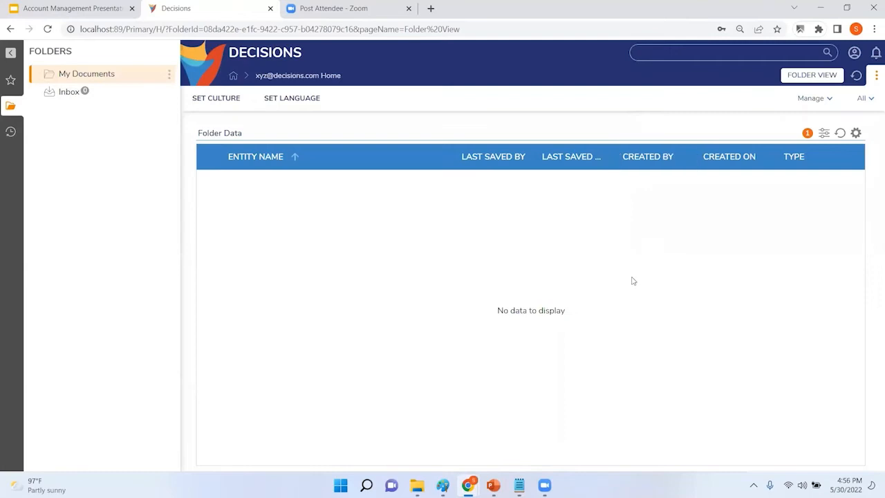
left_click(855, 52)
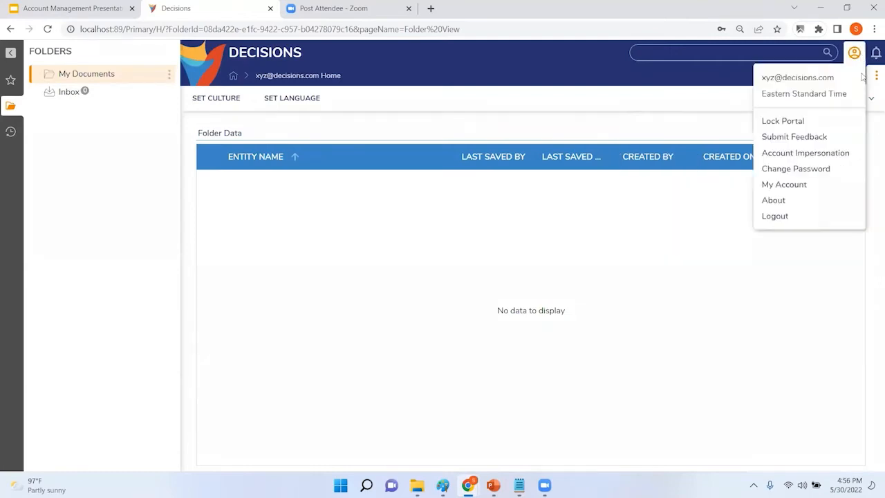
Step: Log out and attempt to sign in with the administrator's e-mail and password
left_click(775, 215)
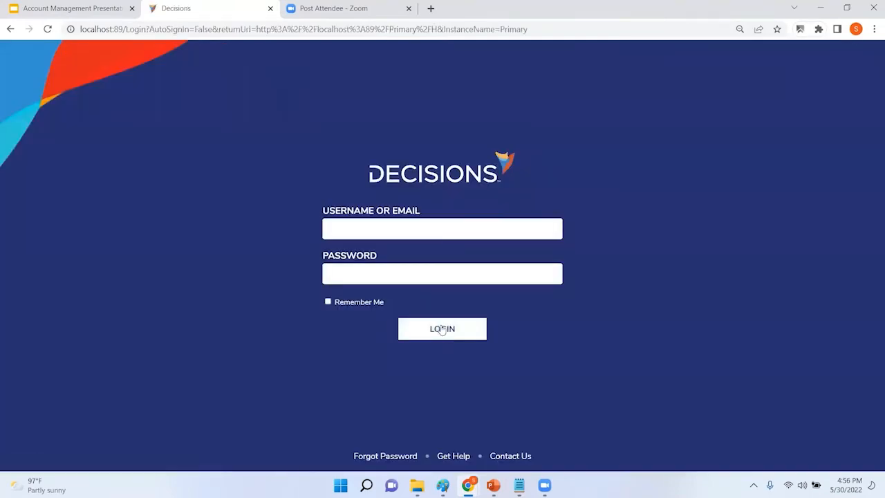
left_click(454, 228)
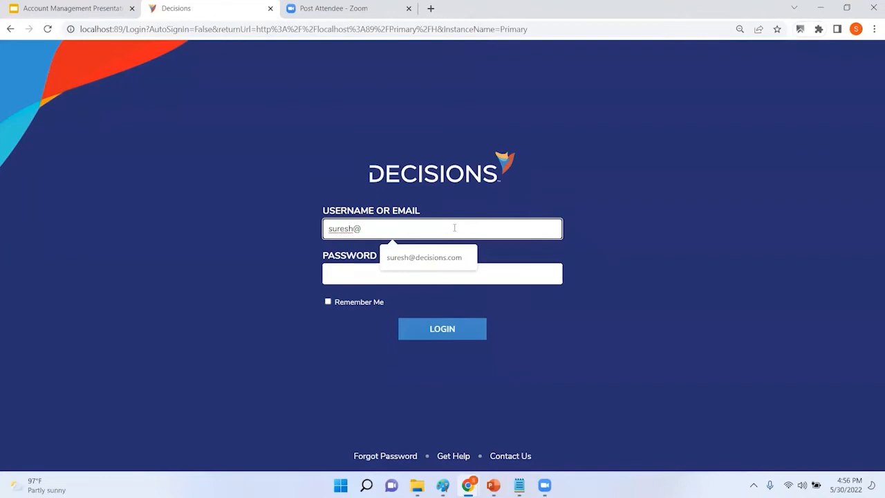
key("Tab")
type("*****")
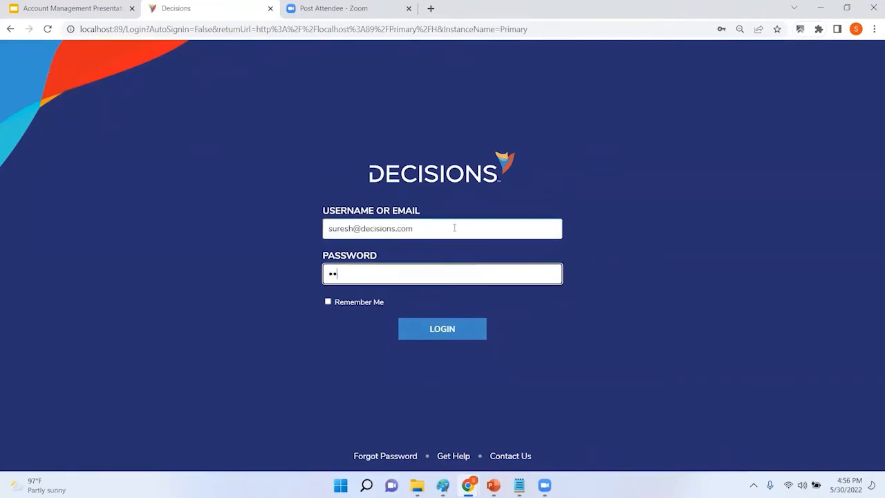
key("Return")
Step: Re-enter the administrator's credentials, sign in, and dismiss Chrome's password warning
left_click(454, 227)
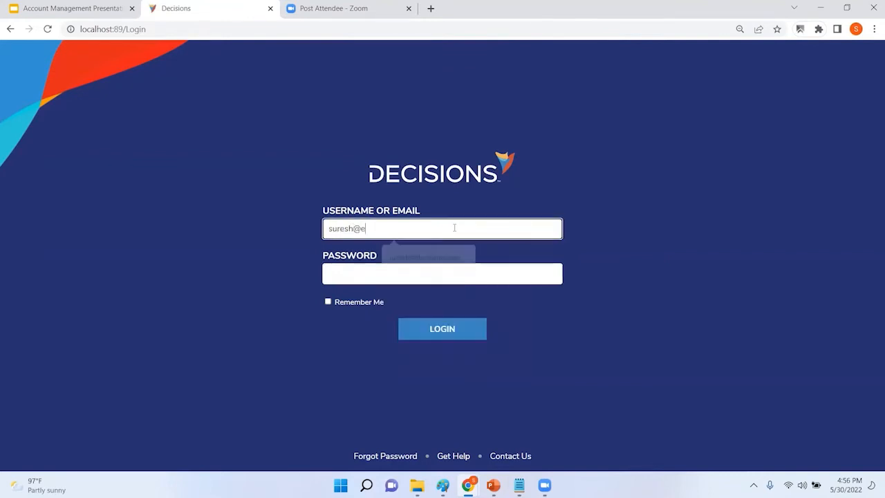
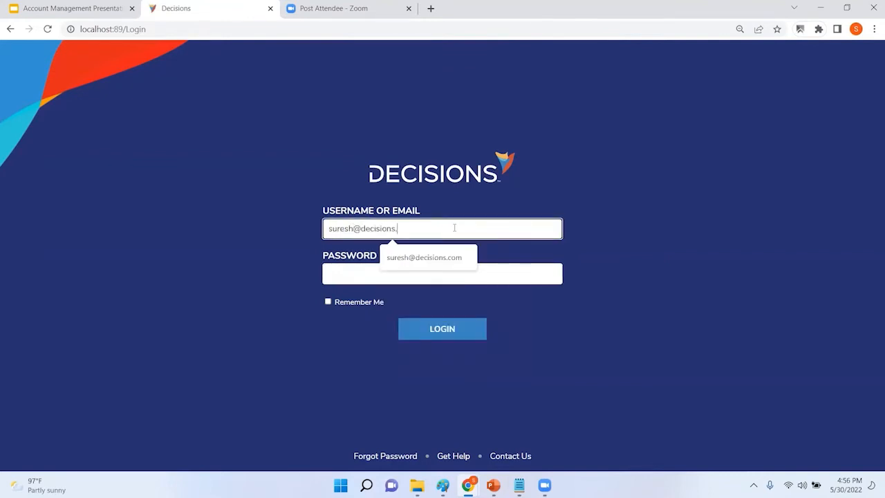
key("Tab")
type("*****")
key("Return")
left_click(554, 186)
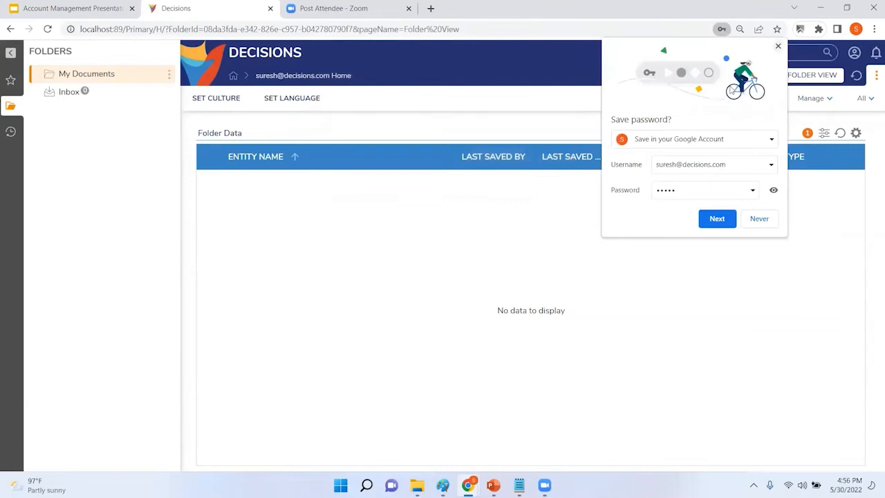
Step: Use Login As from the profile menu to impersonate the new account
left_click(778, 46)
left_click(857, 58)
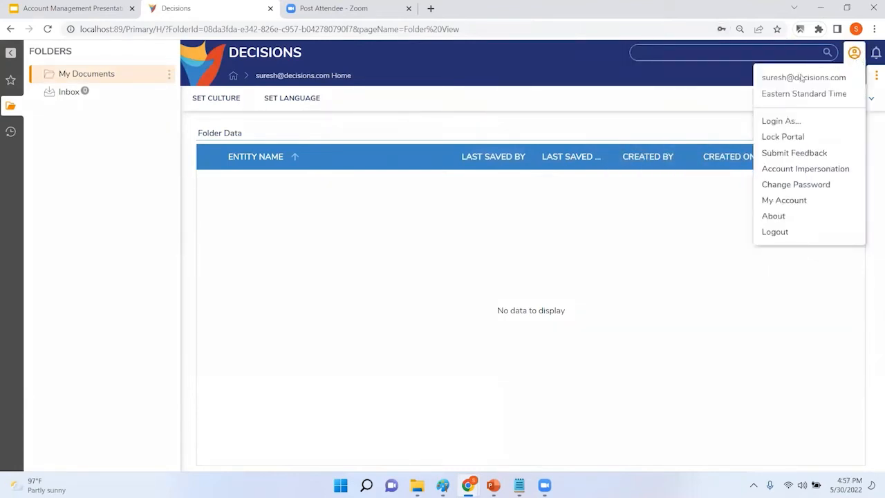
left_click(782, 121)
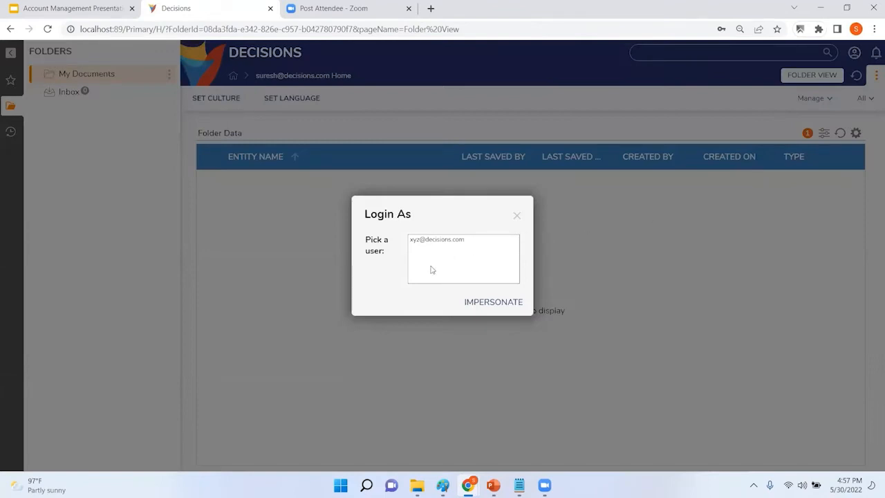
left_click(444, 242)
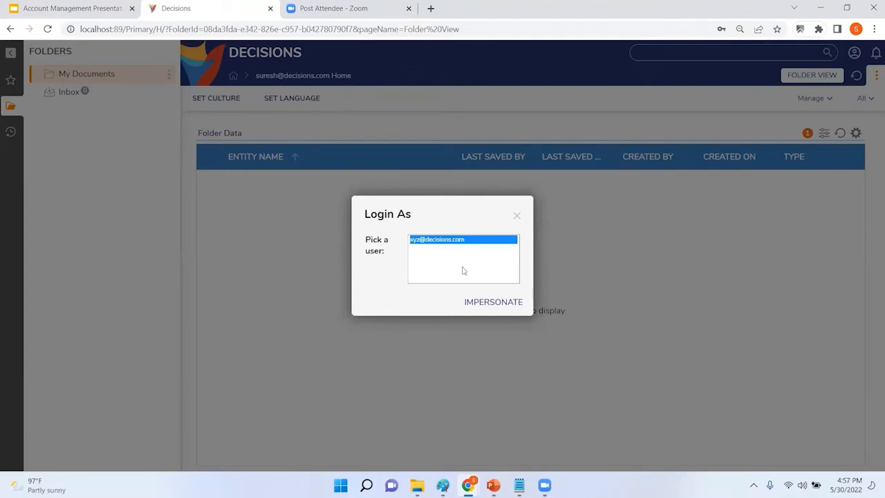
left_click(492, 304)
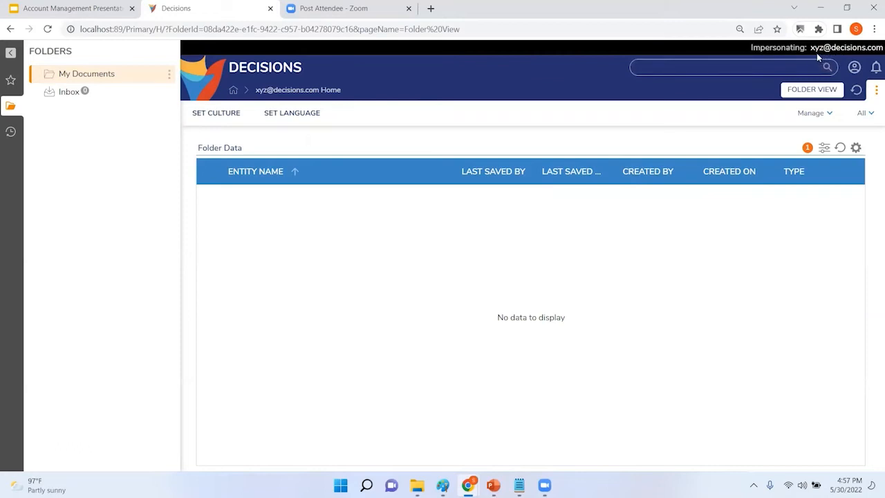
left_click(854, 67)
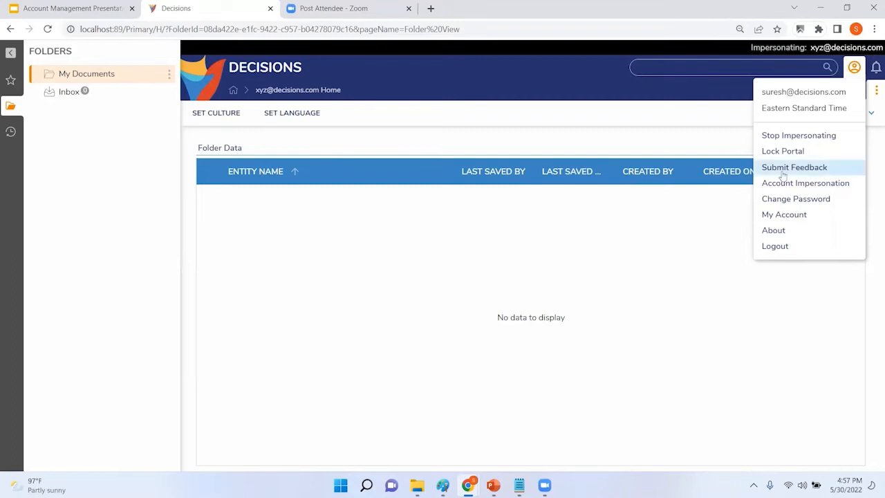
left_click(643, 243)
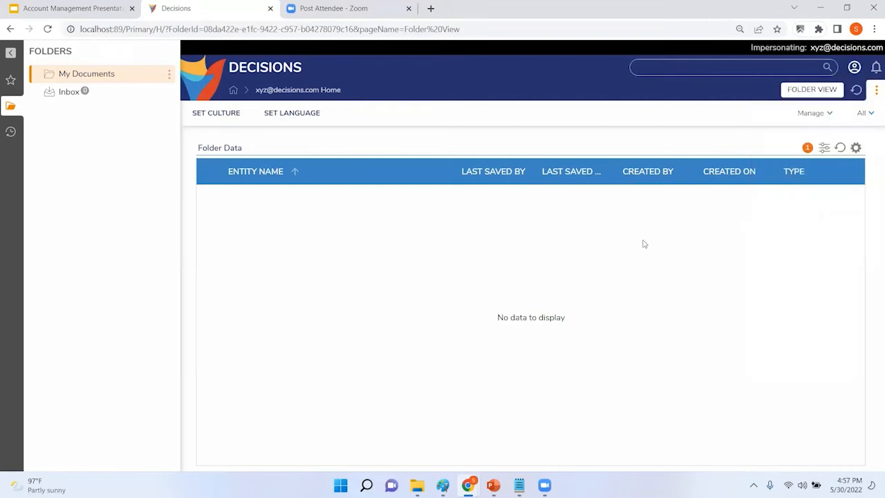
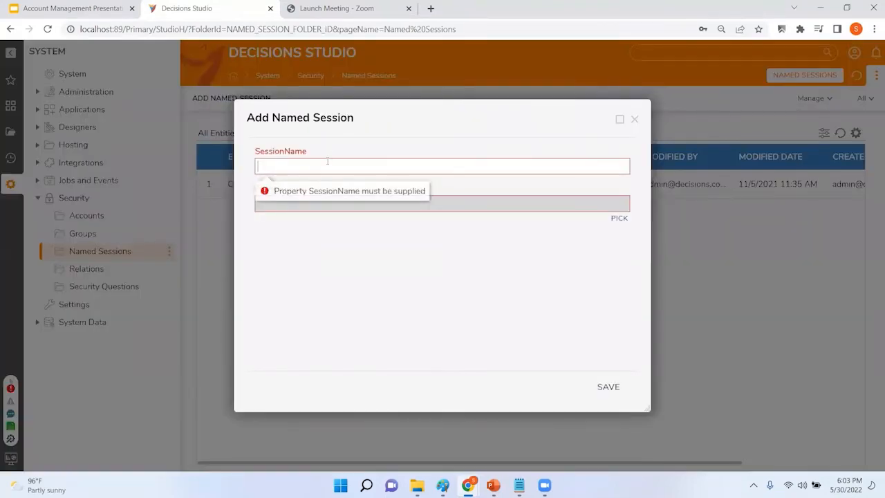
Step: Enter 'SureshTest' as the new session name and open the account picker
type("SureshTest")
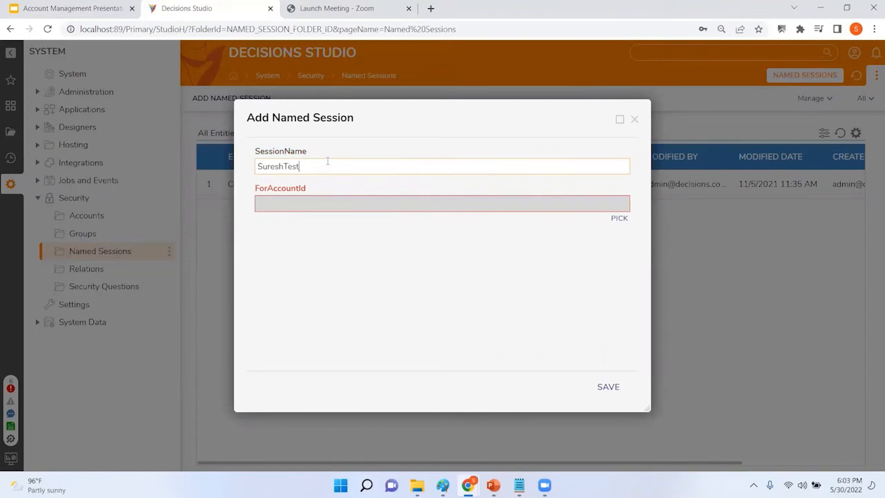
left_click(619, 217)
Step: Assign the user's account to the SureshTest session and save it
left_click(410, 202)
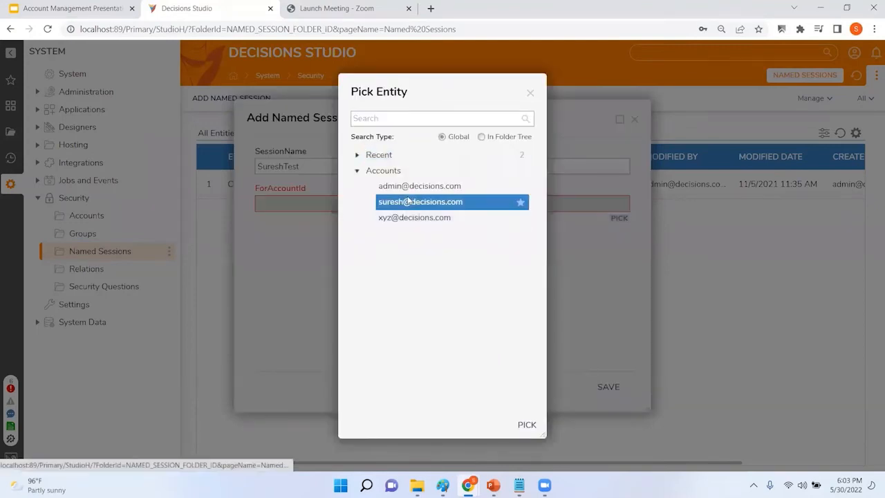
left_click(526, 426)
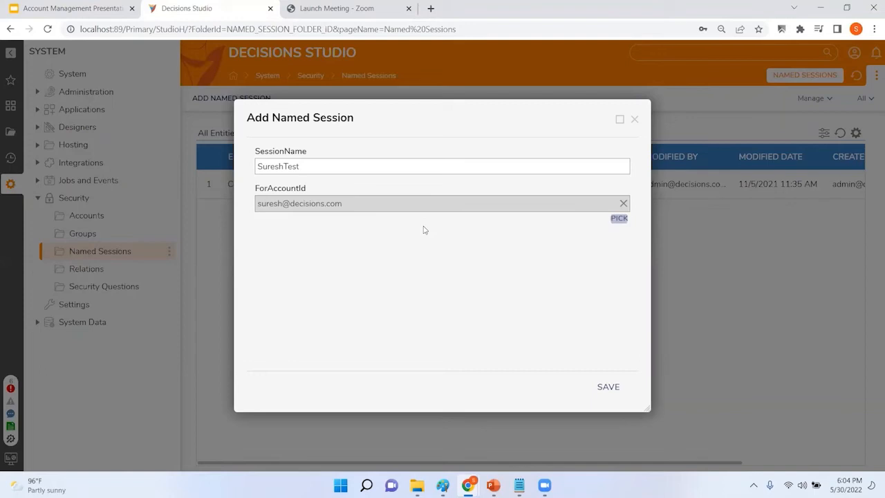
left_click(611, 390)
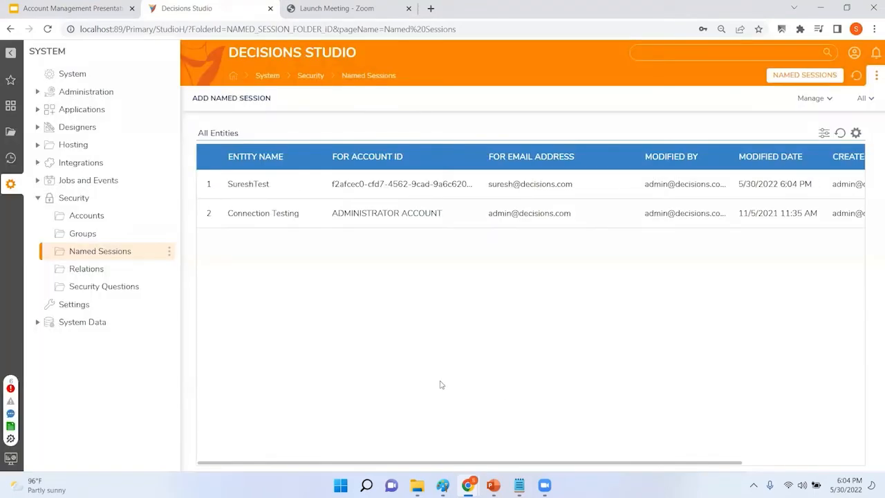
Step: Create a flow named 'Named Session Test' in My Apps and wire Done to End
left_click(11, 133)
left_click(76, 126)
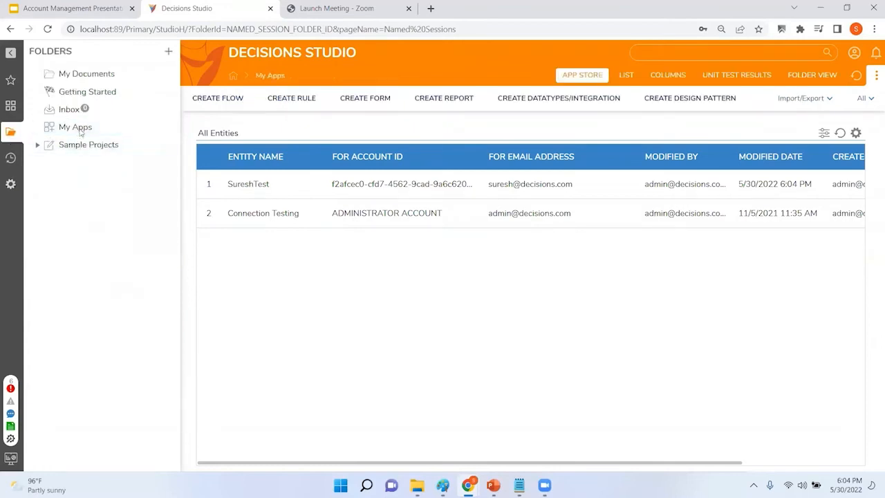
left_click(228, 100)
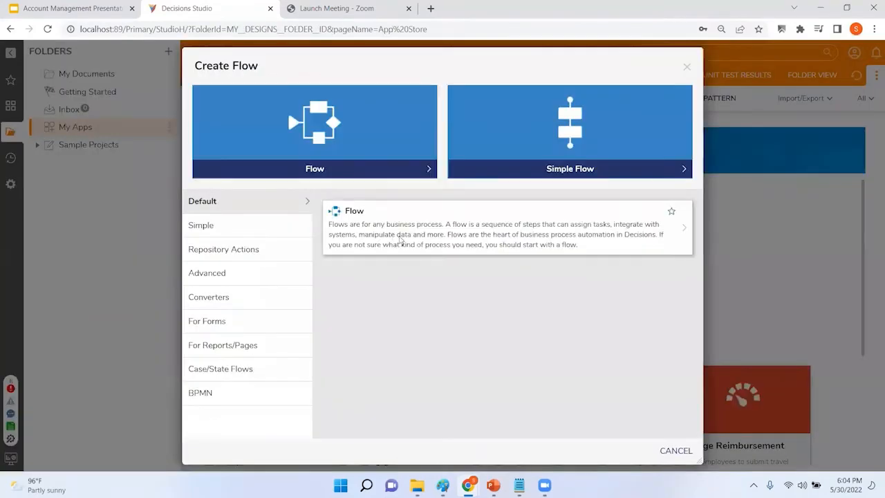
left_click(402, 240)
type("Named Session Test")
key("Return")
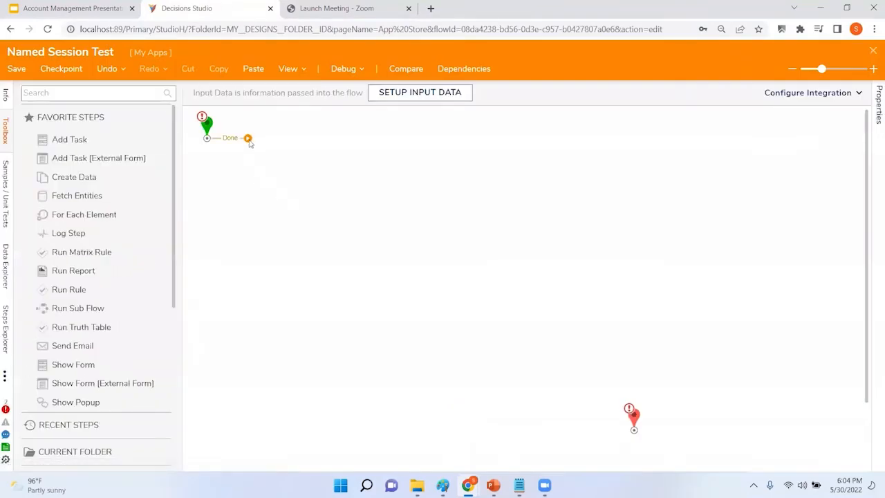
left_click_drag(248, 138, 633, 423)
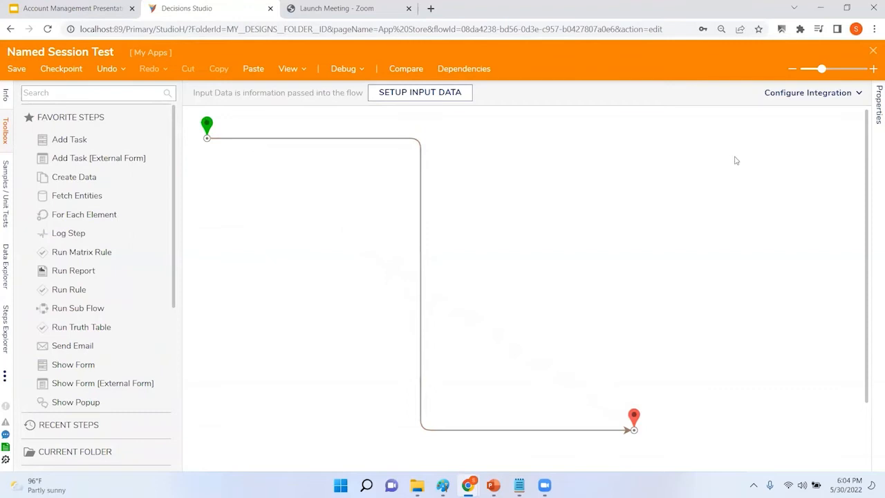
Step: Configure the flow as an API Service with JSON data format and view its integration details
left_click(829, 94)
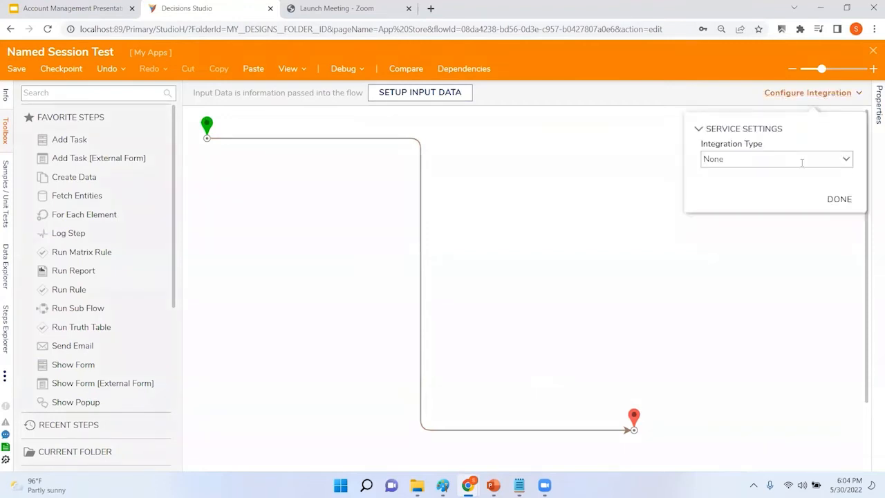
left_click(846, 164)
left_click(786, 178)
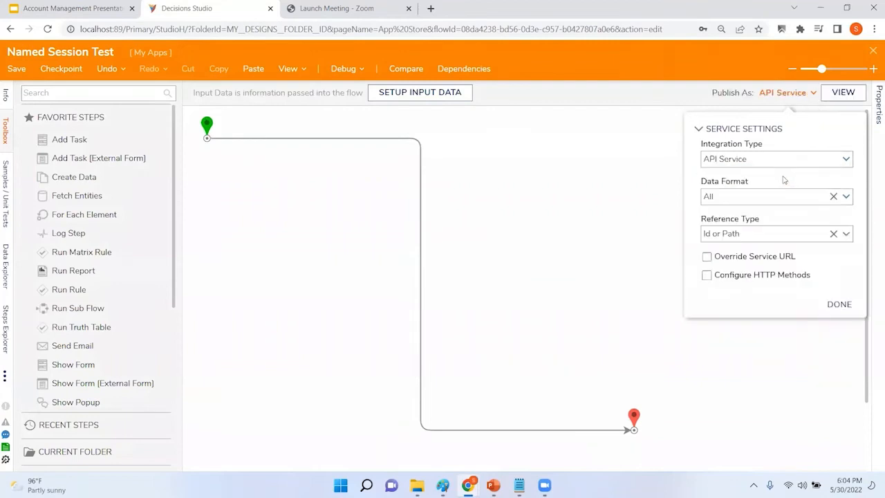
left_click(846, 200)
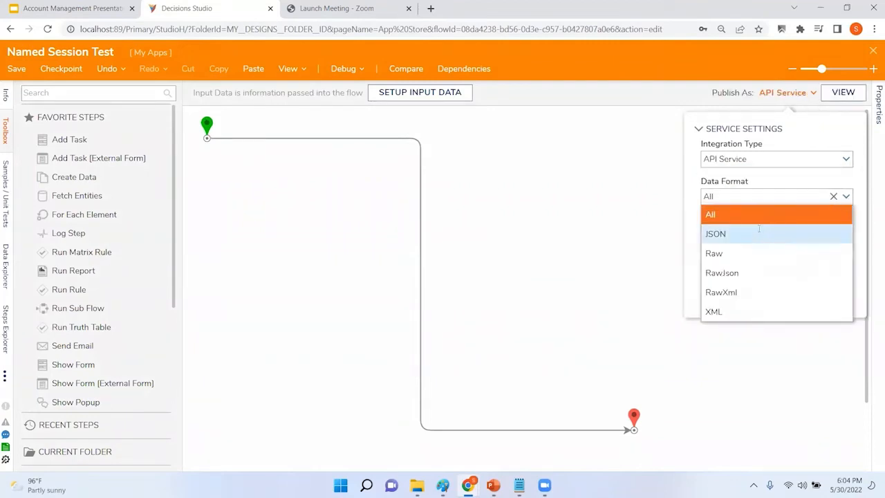
left_click(760, 232)
left_click(833, 304)
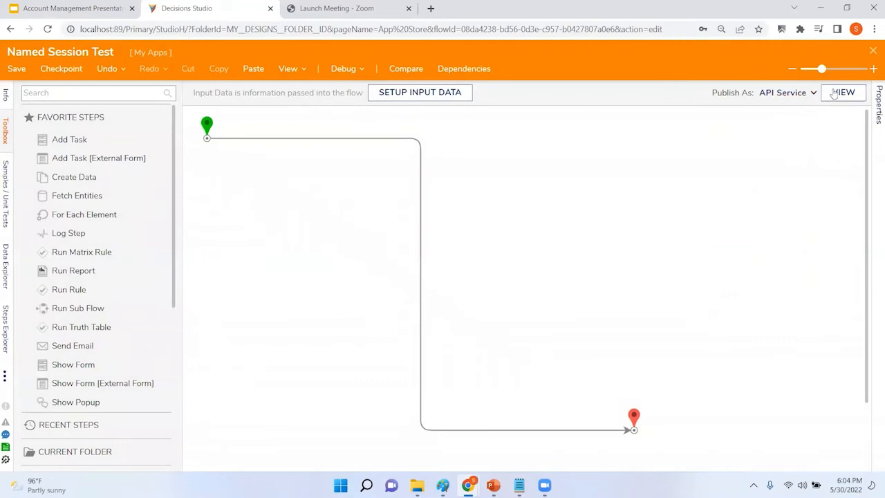
left_click(843, 94)
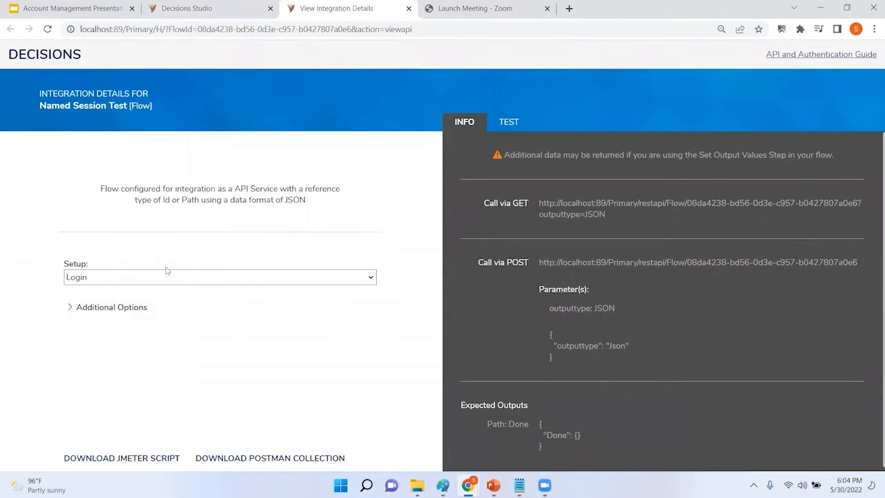
Step: Set authentication to the SureshTest named session and highlight its session id in the GET and POST examples
left_click(371, 283)
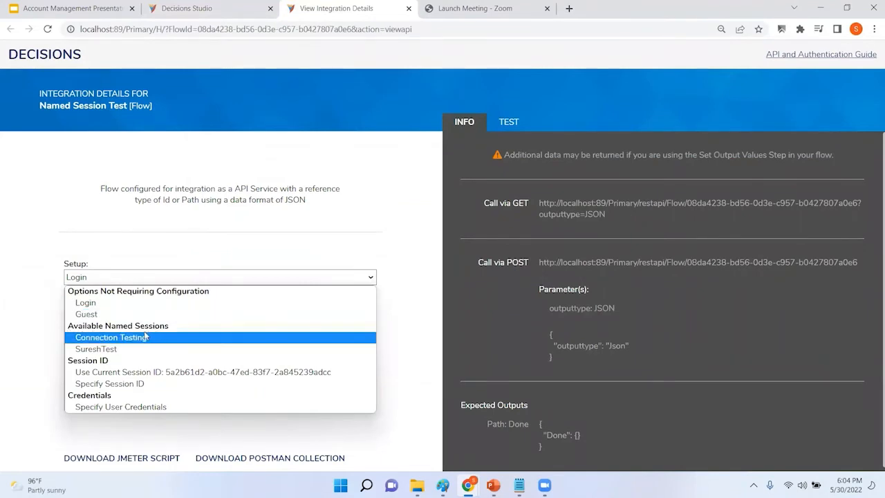
left_click(96, 349)
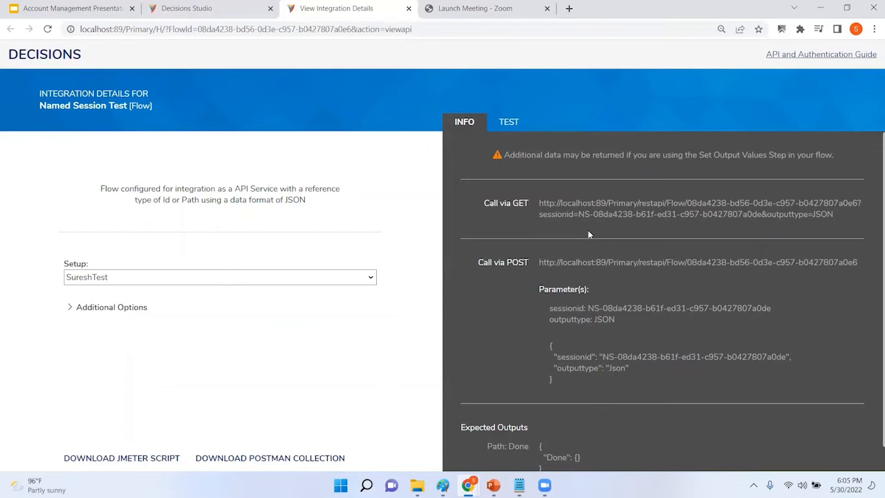
left_click_drag(579, 215, 722, 215)
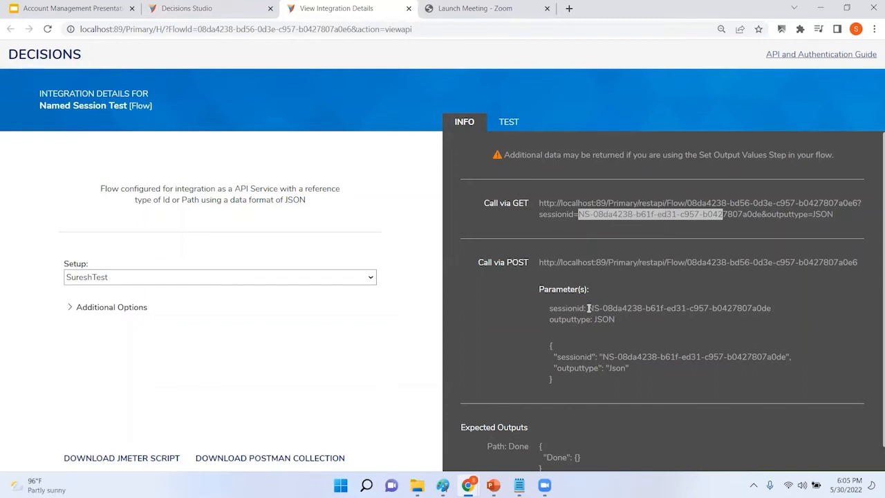
left_click_drag(588, 308, 740, 307)
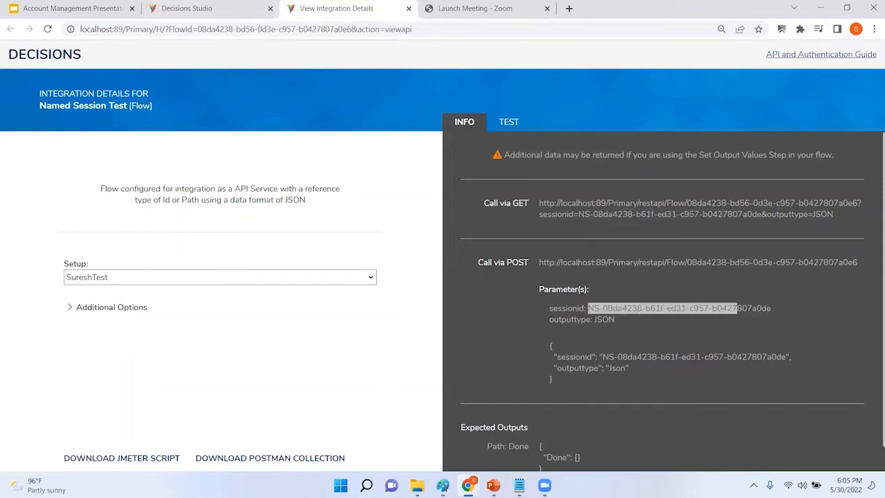
Step: Close the integration details and flow designer, then return to the presentation
left_click(408, 8)
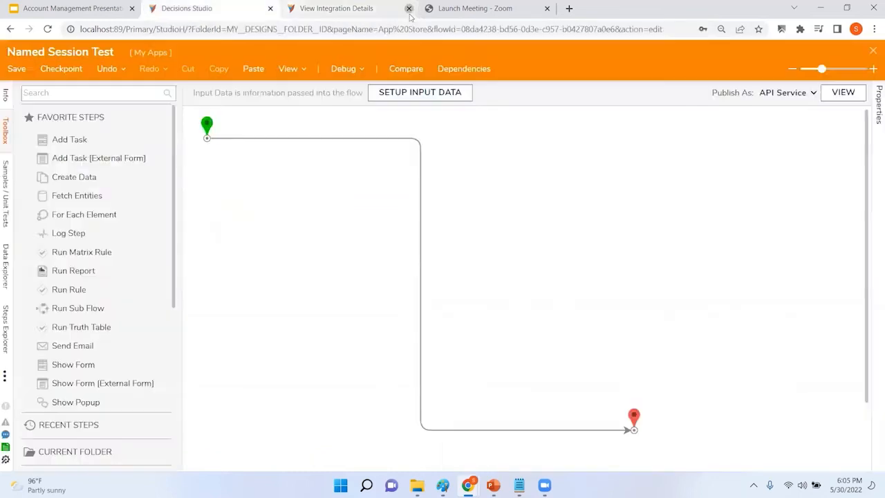
left_click(873, 50)
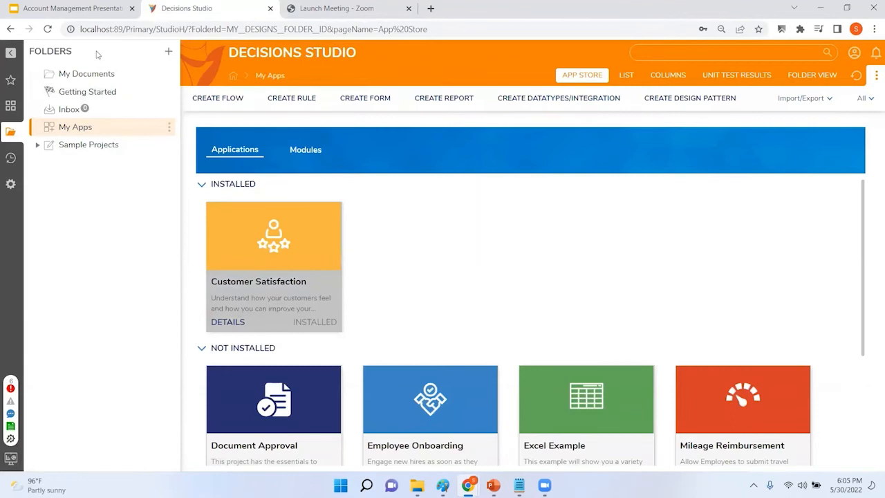
left_click(68, 6)
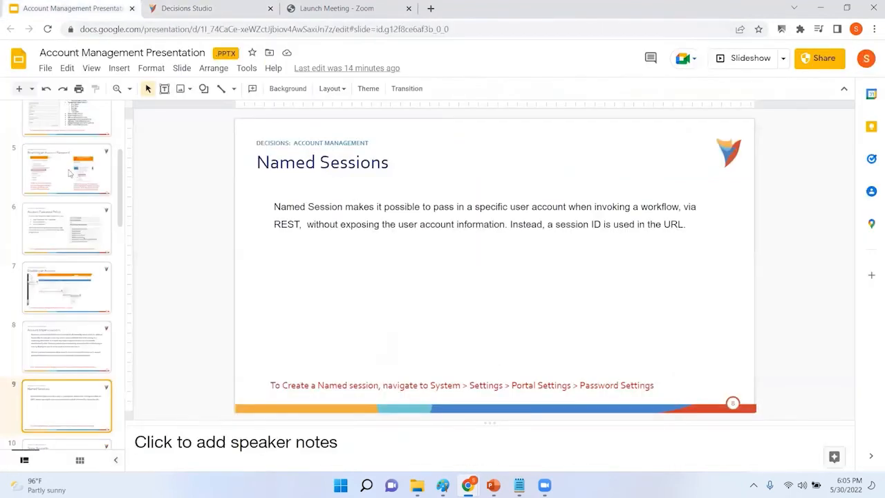
Step: Show the Guest Accounts slide, then return to Decisions Studio's System folders
scroll(66, 263, "down", 1)
left_click(69, 406)
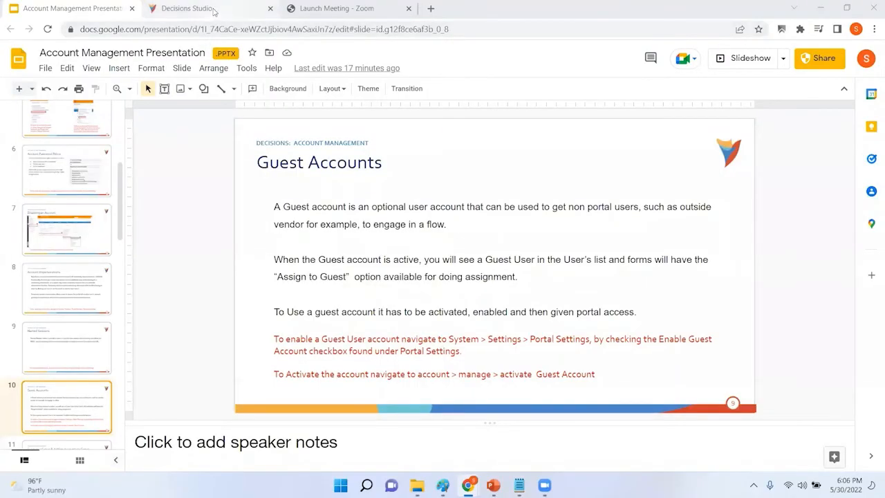
left_click(215, 11)
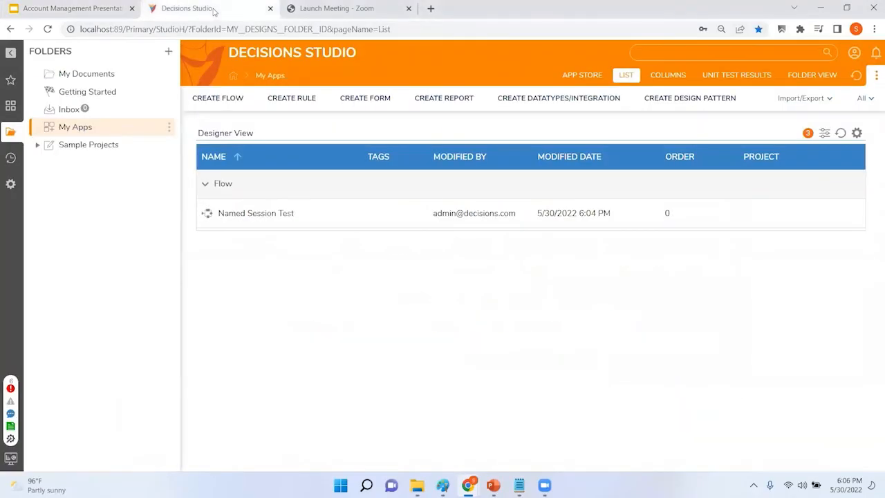
left_click(9, 185)
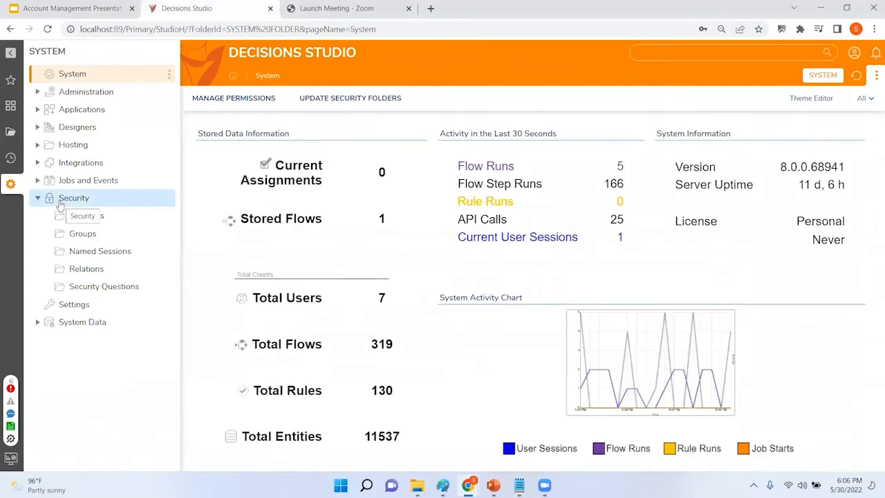
Step: In Portal Settings, filter on 'guest', tick Enable Guest Account, and save
left_click(37, 199)
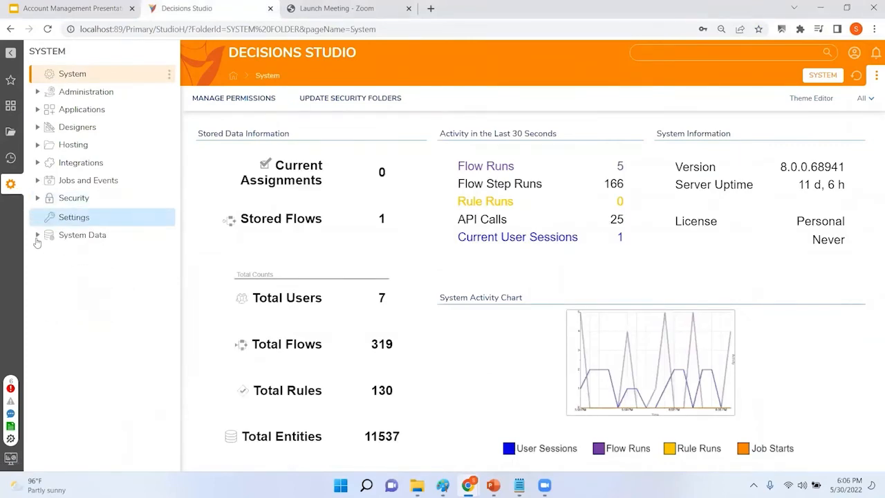
left_click(79, 218)
scroll(383, 282, "down", 10)
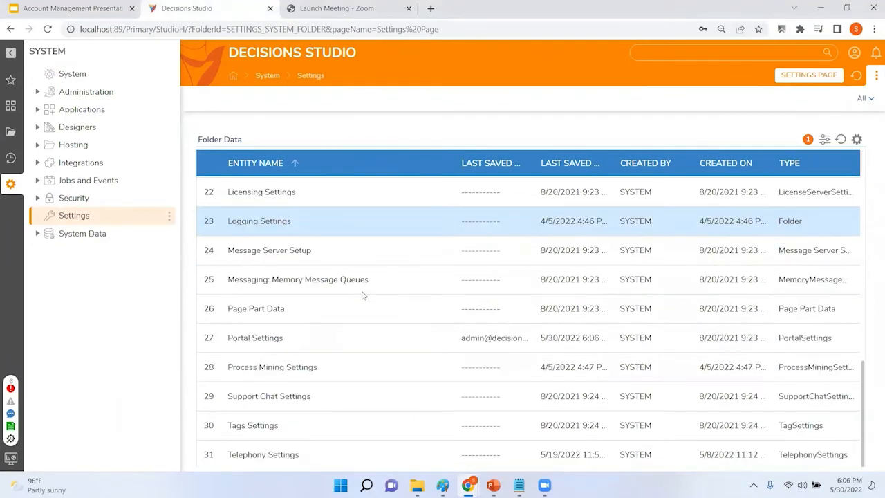
left_click(268, 339)
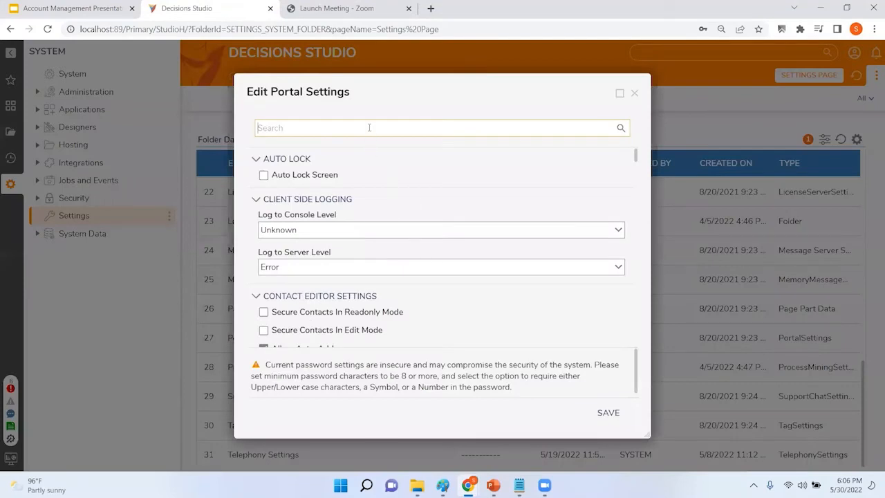
type("guest")
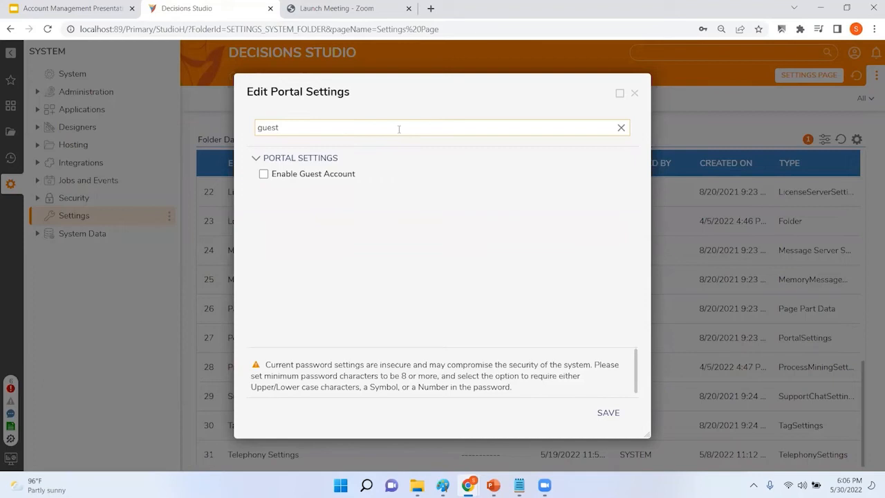
left_click(263, 175)
left_click(611, 414)
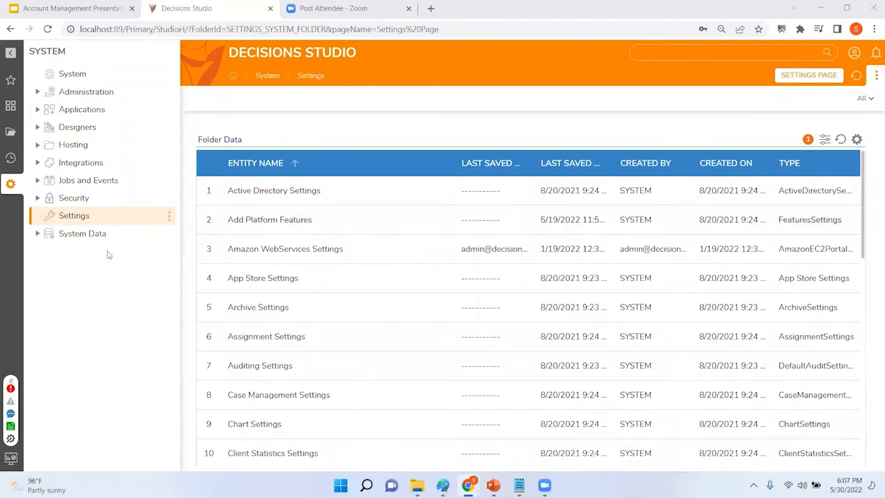
Step: Activate the GUEST account from Security > Accounts and confirm
left_click(38, 199)
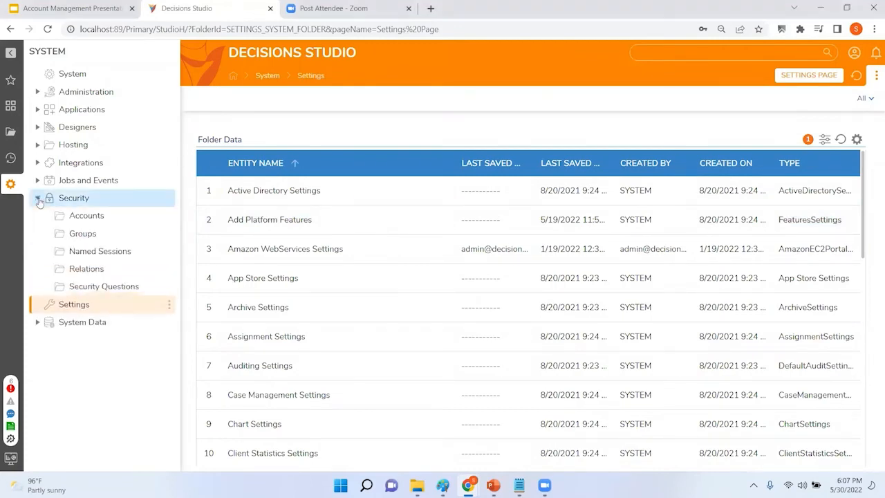
left_click(91, 220)
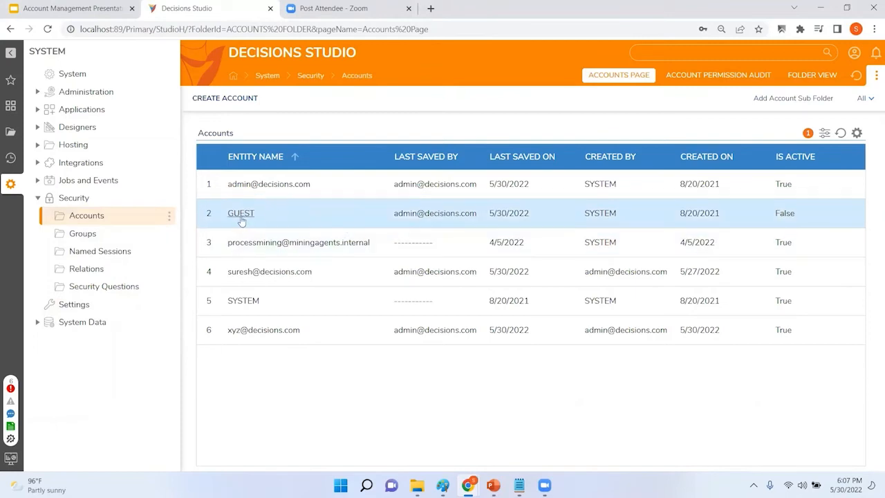
right_click(241, 219)
mouse_move(289, 261)
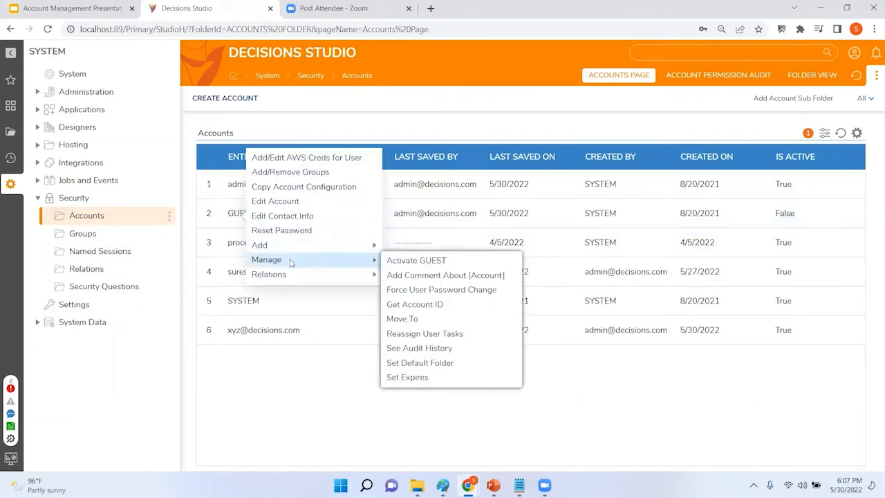
left_click(418, 262)
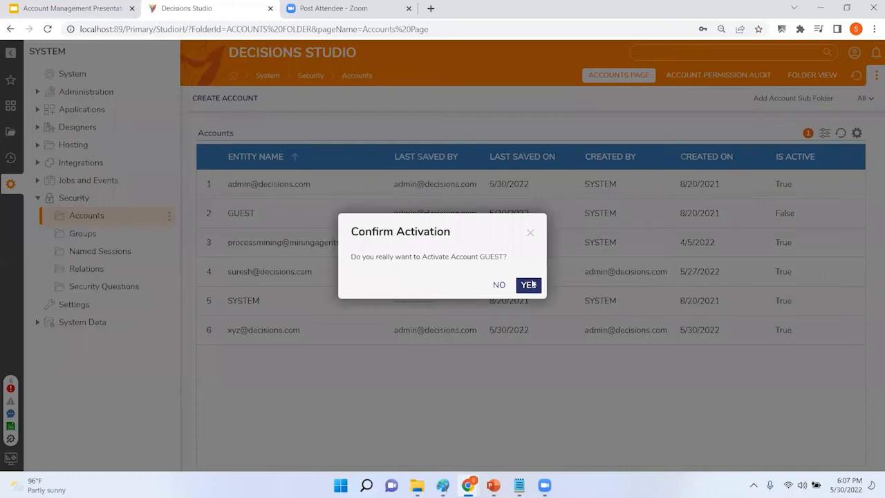
left_click(529, 285)
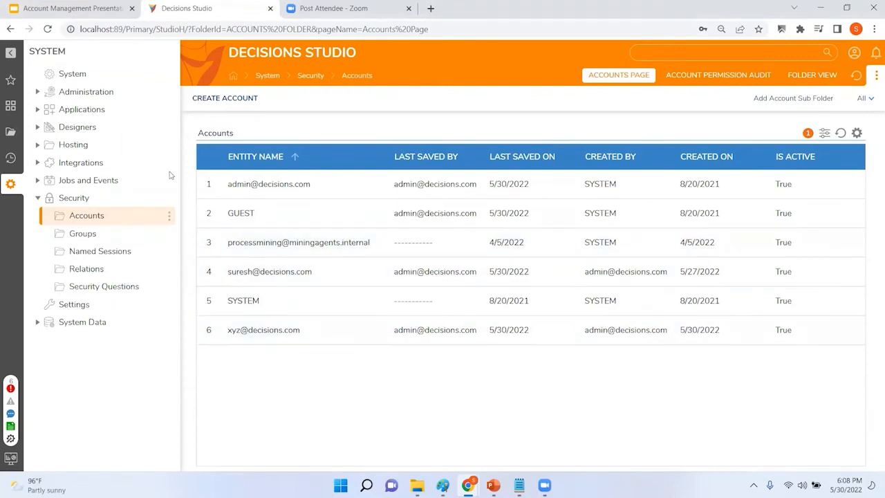
Step: Switch to the presentation and show the Groups in Decisions slide
left_click(99, 13)
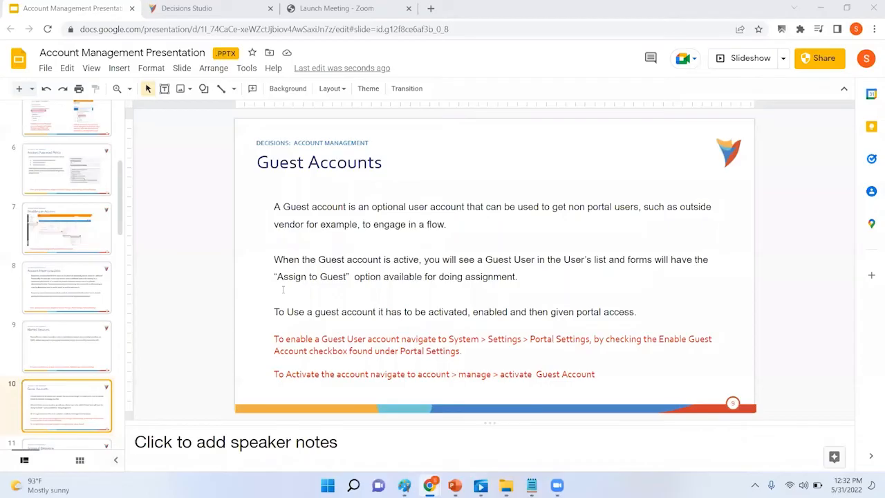
scroll(94, 366, "down", 2)
left_click(80, 354)
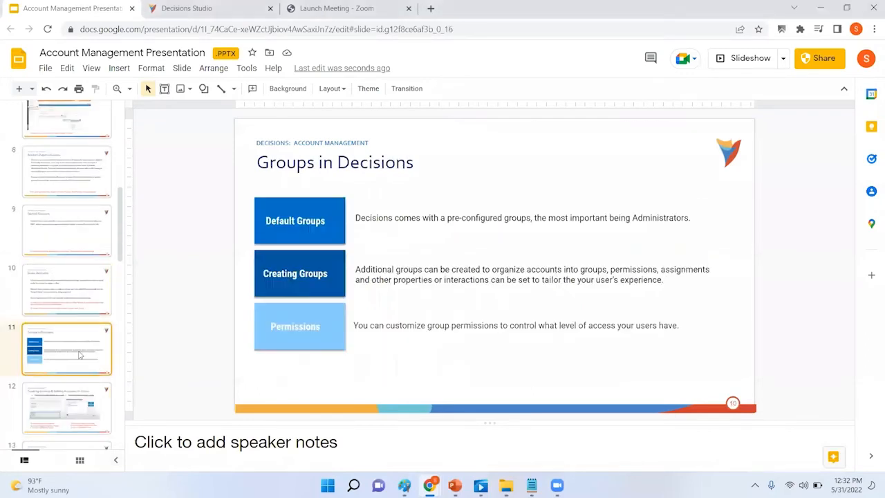
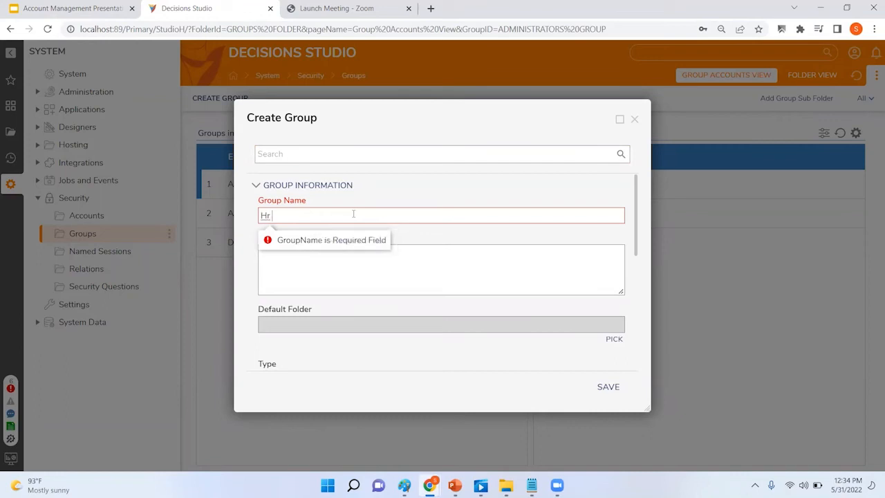
Step: Give the Hr Dept group the description 'HR Department functions' and keep its type Local
key("Tab")
type("HR Department functions")
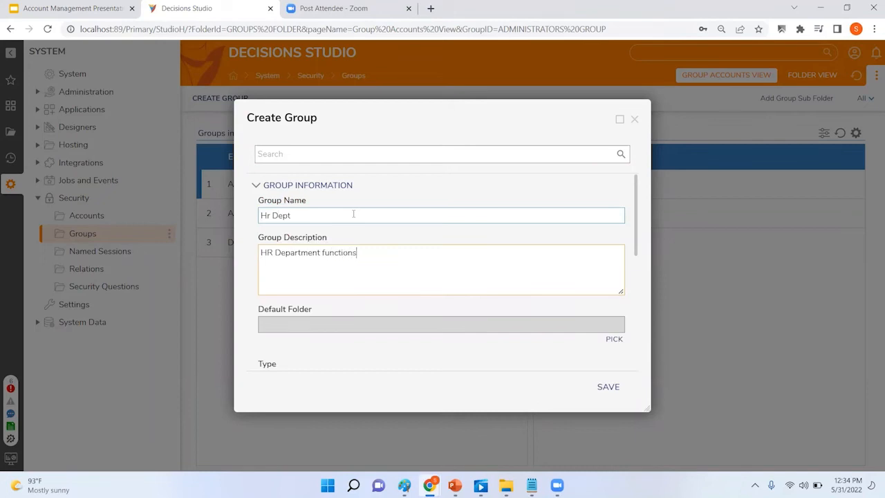
scroll(459, 272, "down", 1)
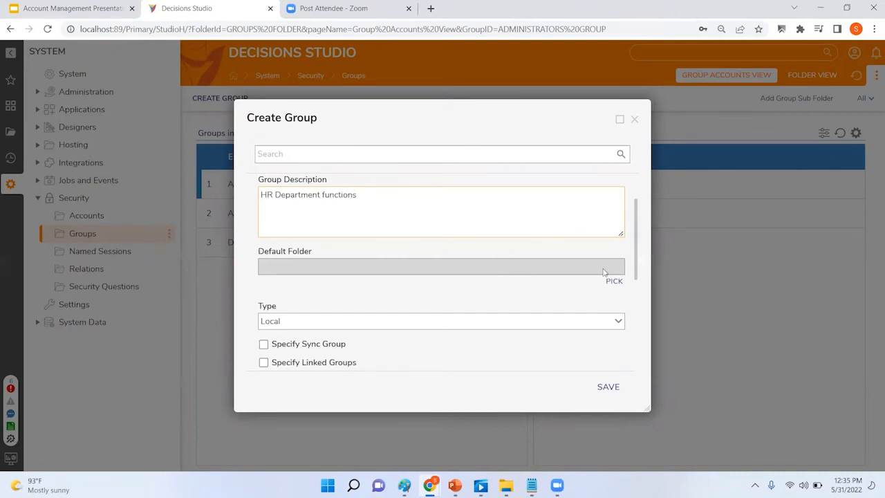
scroll(561, 278, "down", 1)
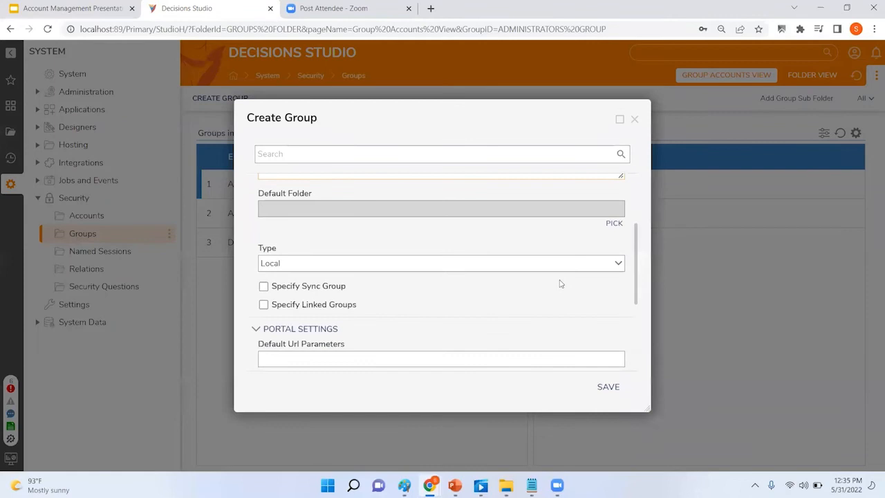
left_click(618, 264)
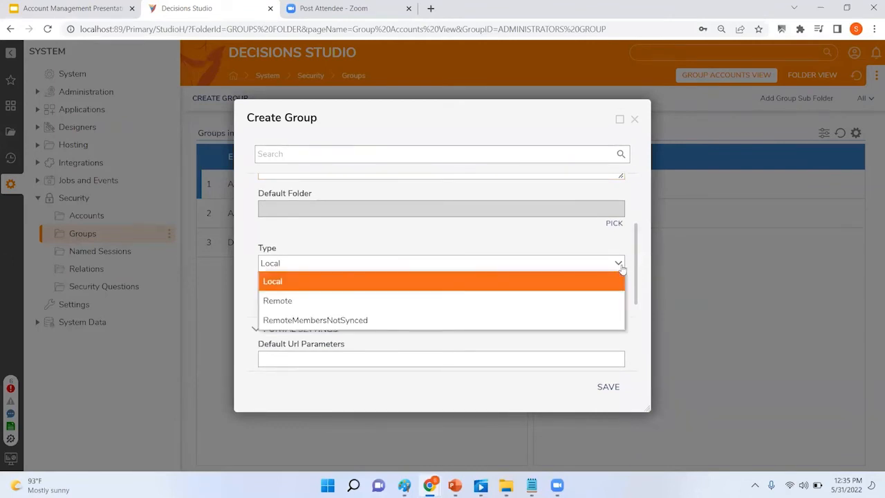
left_click(622, 269)
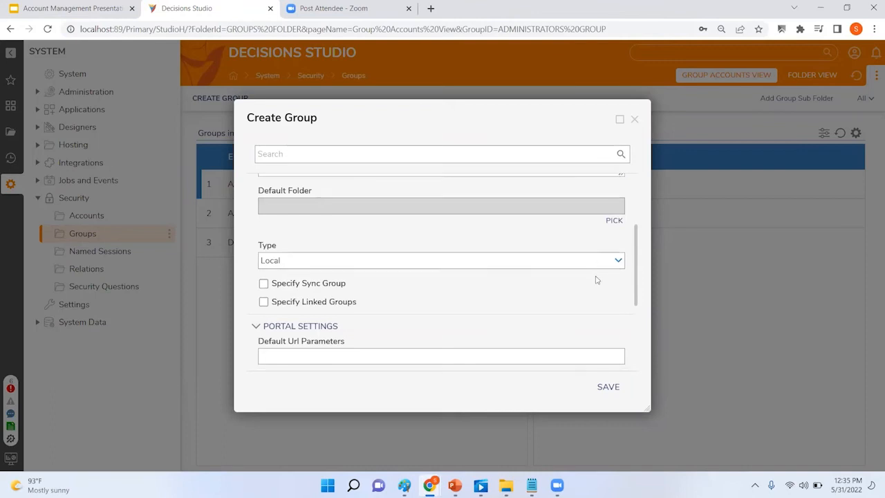
Step: Tick Specify Linked Groups to reveal the empty Linked Groups list
scroll(595, 278, "down", 1)
scroll(593, 277, "down", 1)
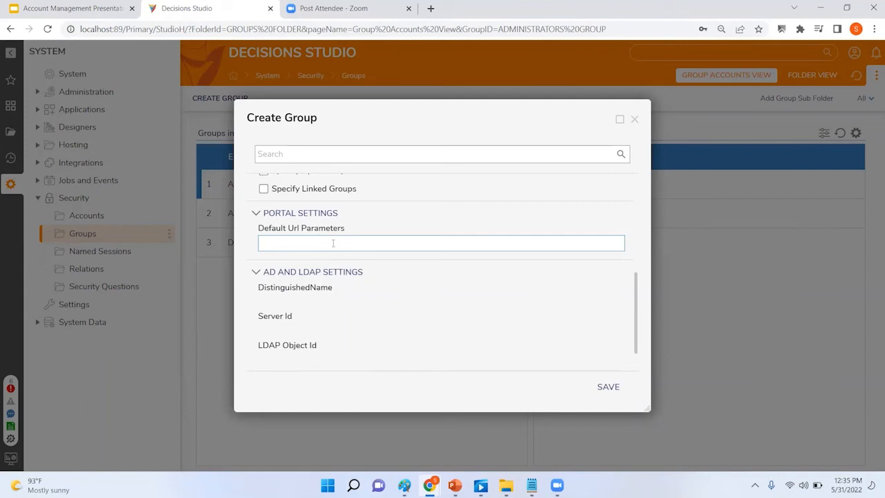
scroll(377, 248, "down", 1)
scroll(431, 272, "up", 4)
scroll(413, 281, "down", 1)
left_click(284, 270)
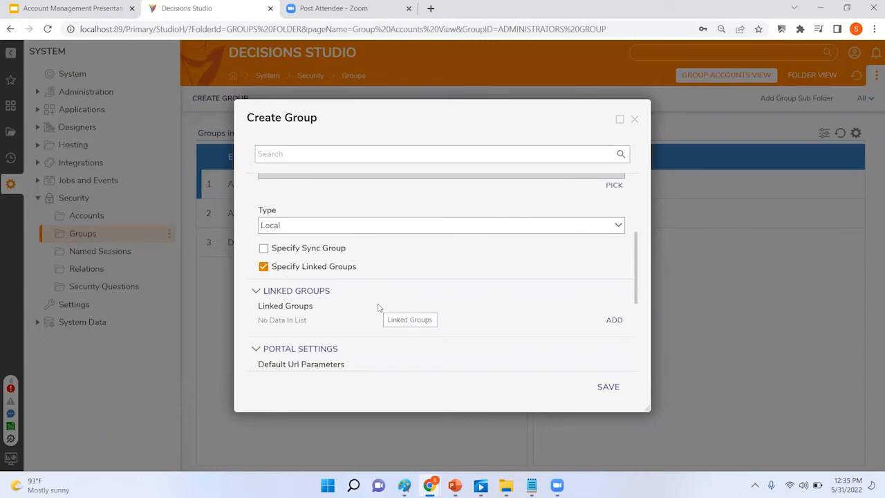
Step: Pick Designers in Add Linked Groups and add it as the linked group
left_click(614, 321)
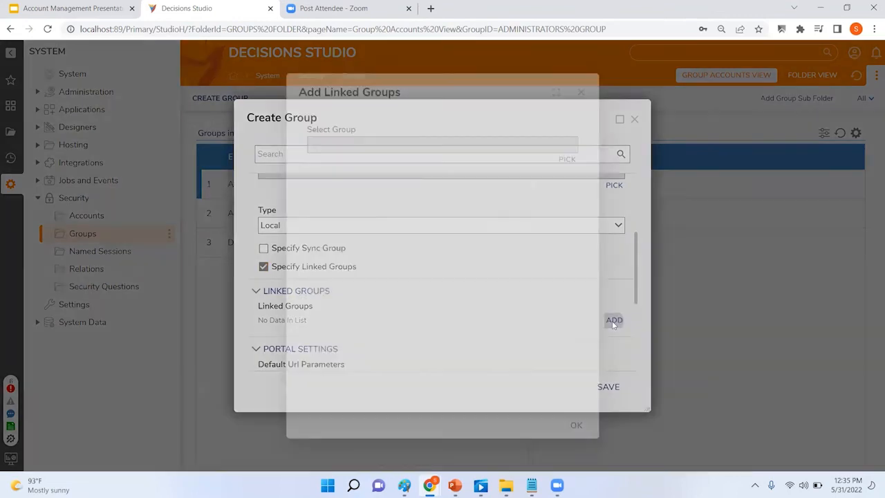
left_click(564, 160)
left_click(441, 173)
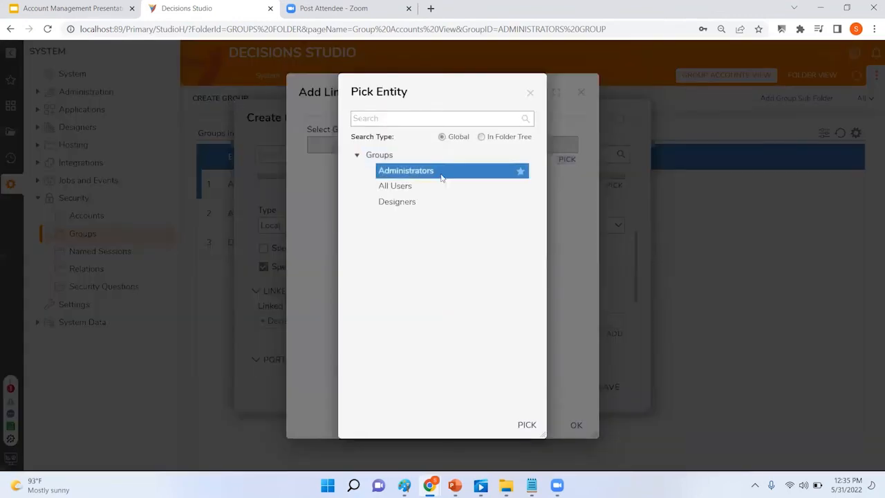
left_click(415, 202)
left_click(526, 425)
left_click(576, 427)
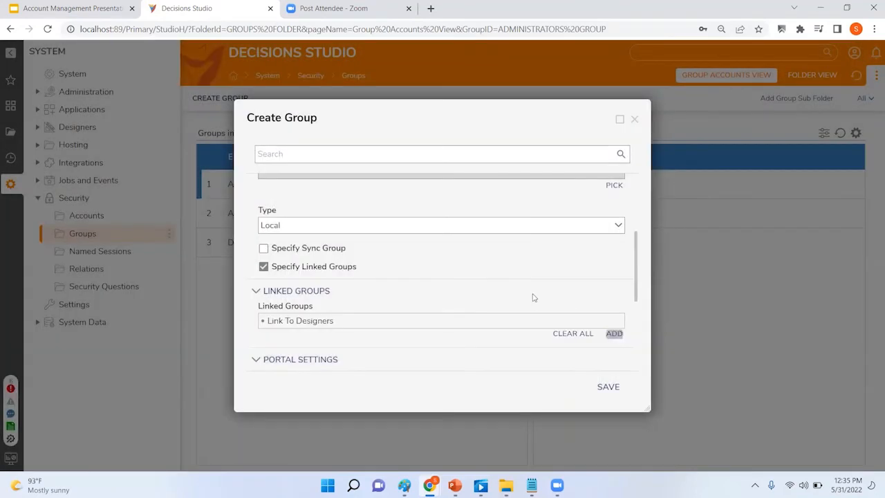
Step: Save the new Hr Dept group so it appears in the Groups folder
scroll(532, 297, "up", 3)
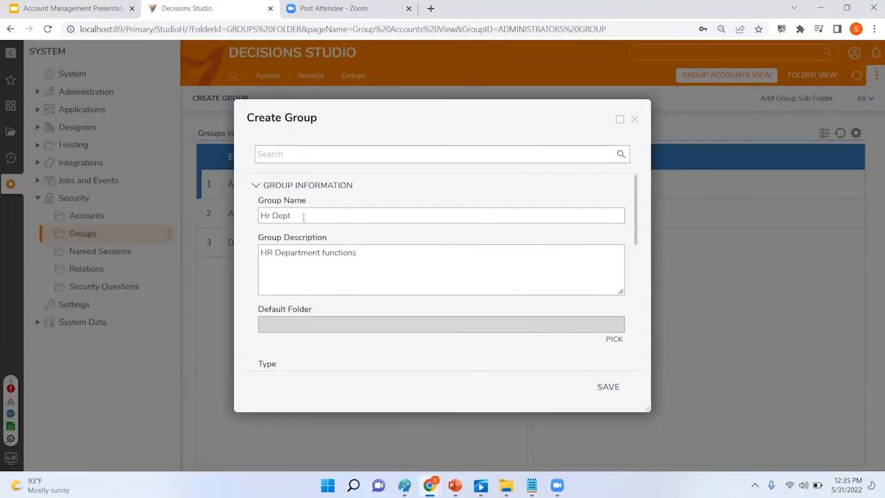
scroll(411, 253, "down", 5)
scroll(415, 267, "up", 2)
scroll(416, 291, "up", 1)
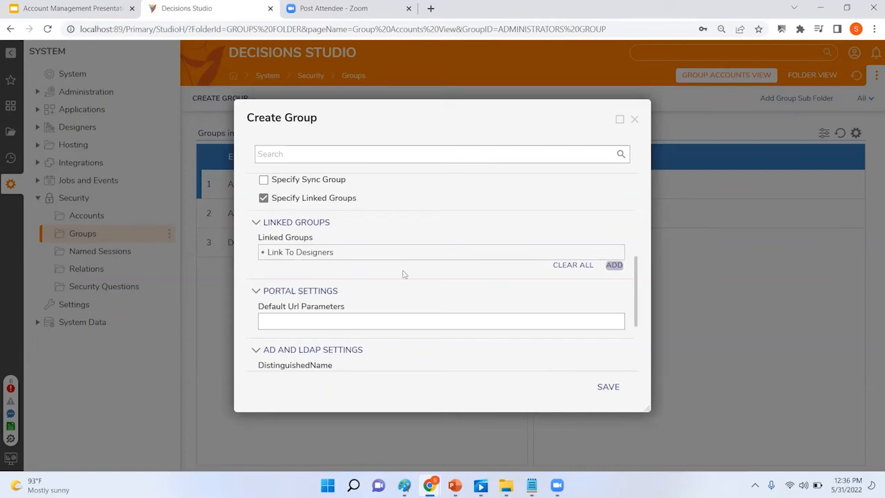
scroll(419, 296, "down", 3)
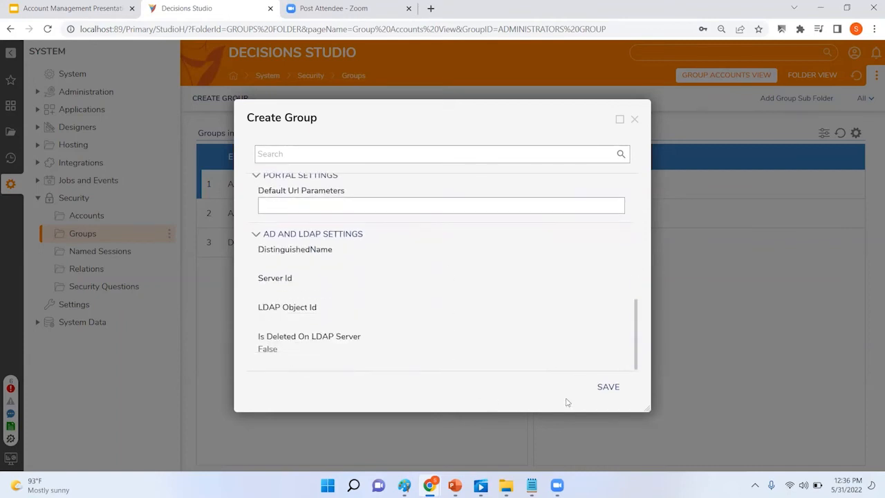
left_click(609, 387)
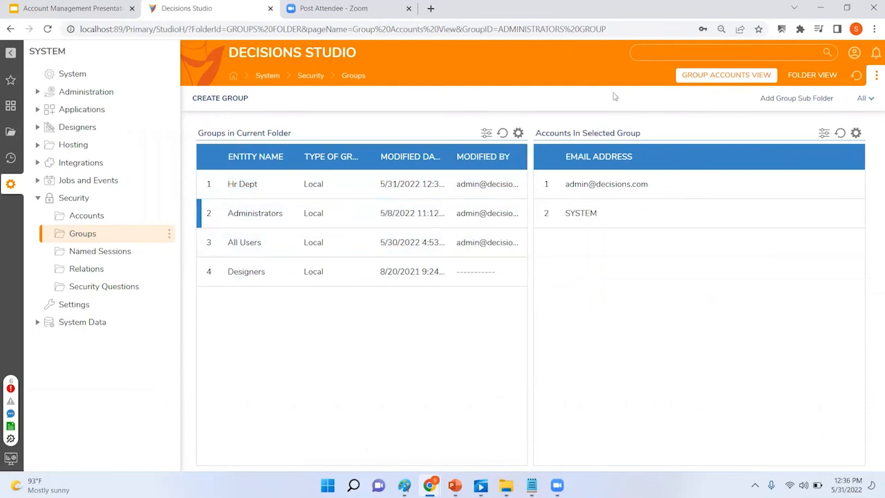
left_click(623, 29)
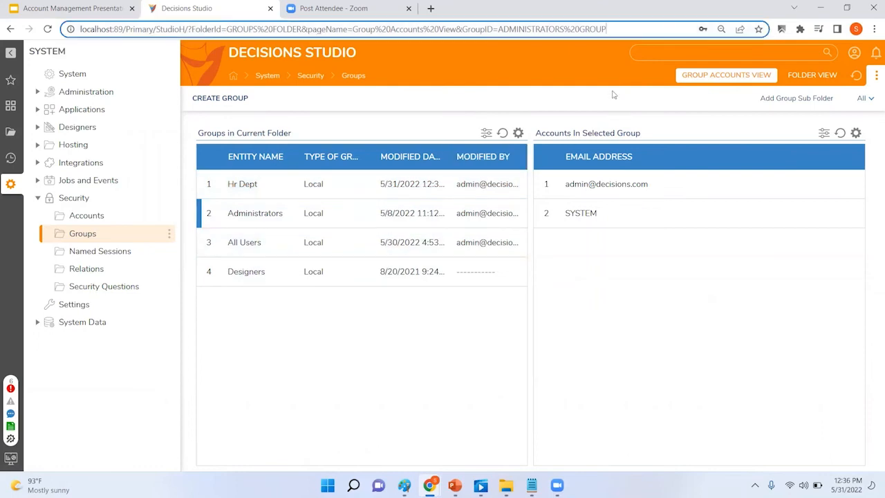
left_click(624, 29)
type("&chrome=off")
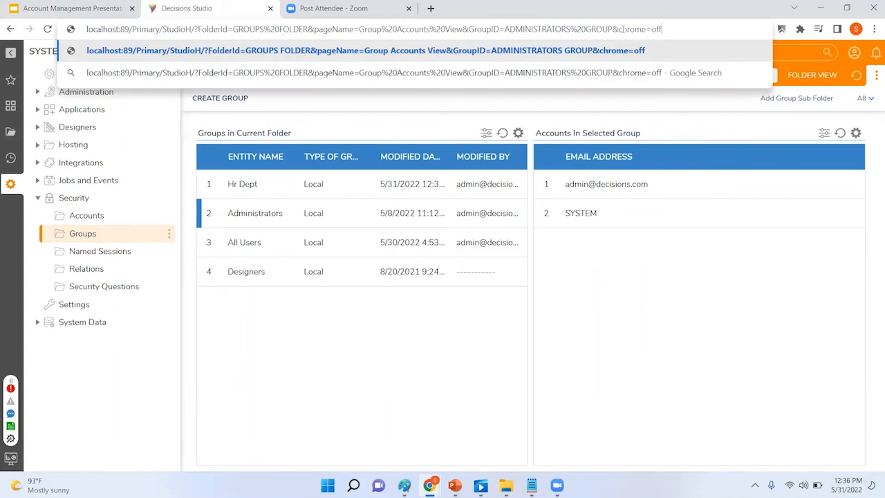
key("Return")
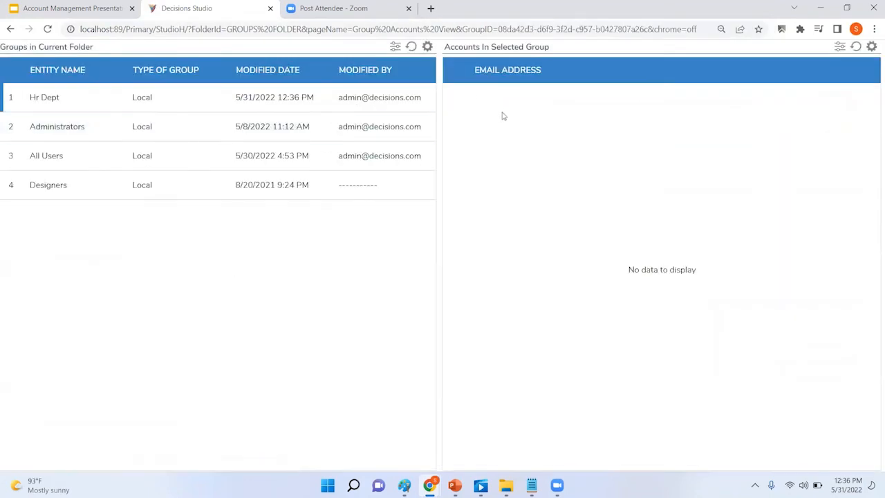
left_click_drag(648, 29, 700, 29)
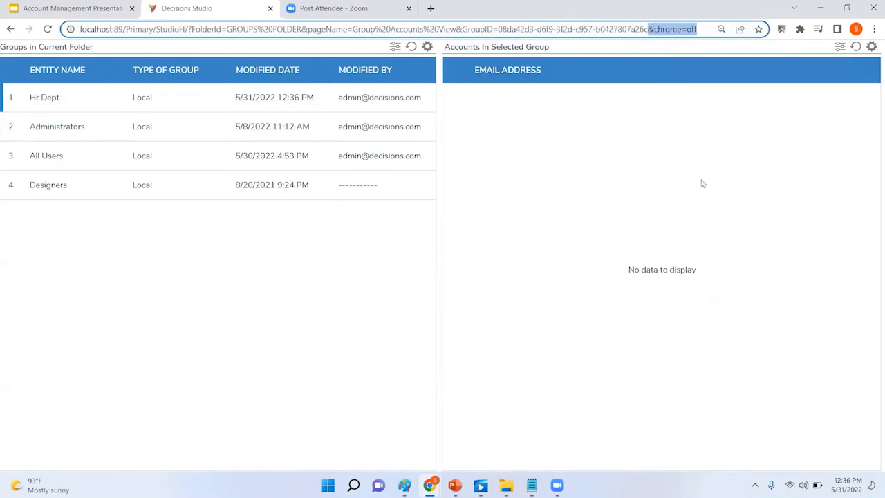
key("BackSpace")
key("Return")
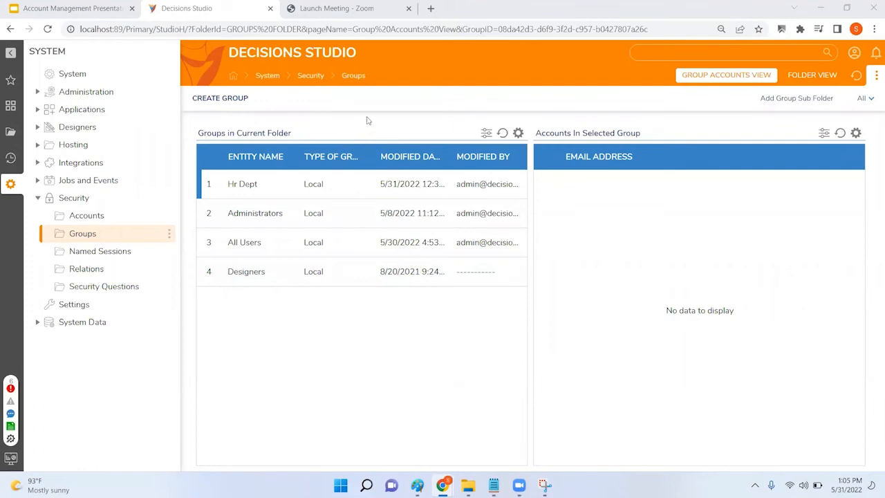
Step: Through Add/Remove Accounts on Hr Dept, tick a user account, add it and confirm
right_click(244, 187)
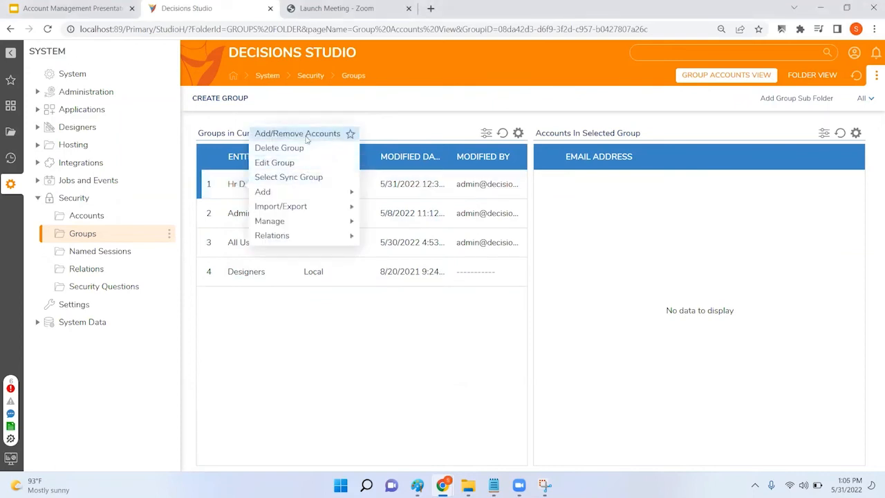
left_click(306, 136)
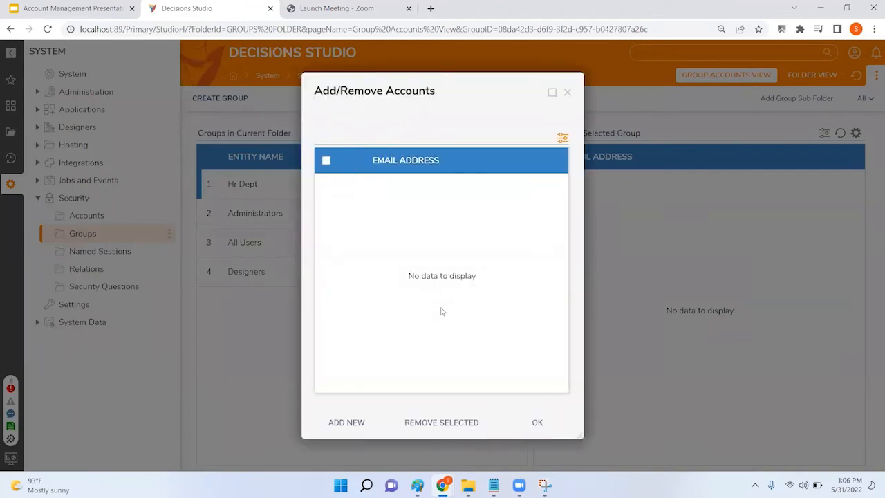
left_click(344, 427)
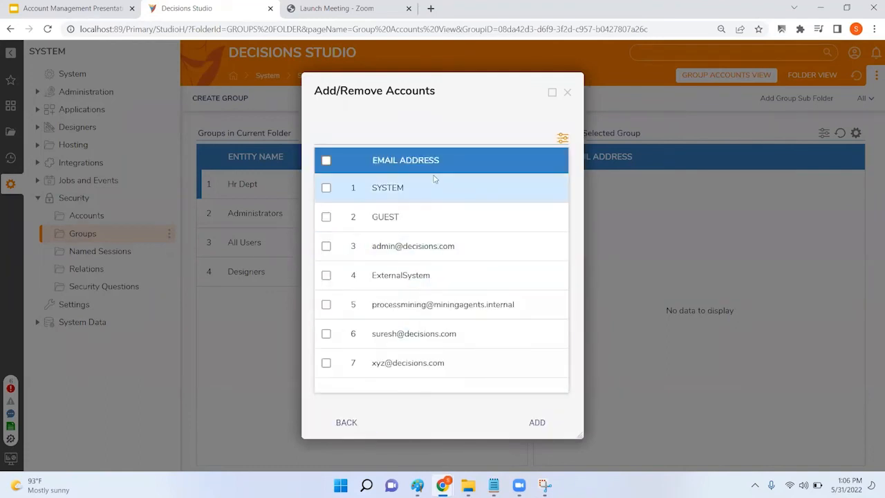
left_click(326, 334)
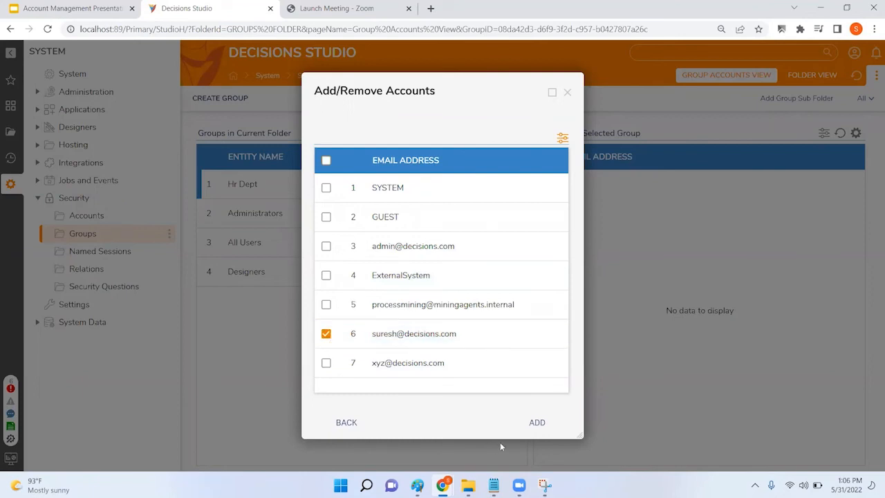
left_click(543, 422)
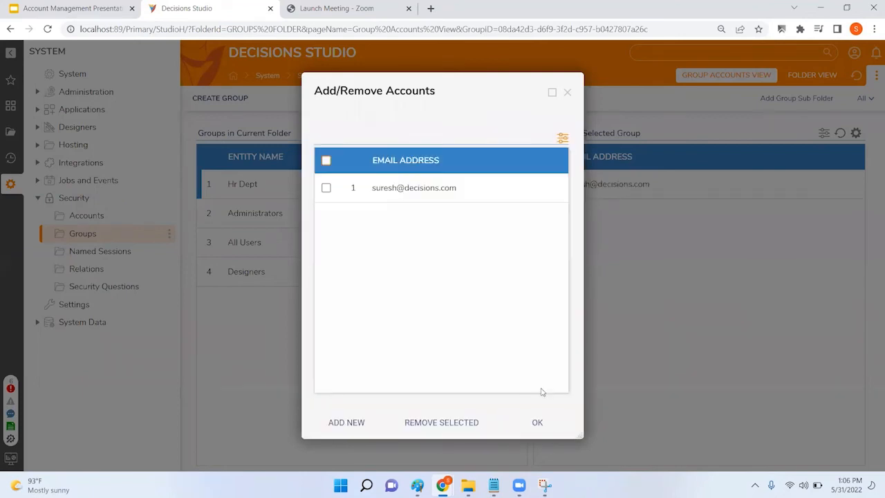
left_click(546, 425)
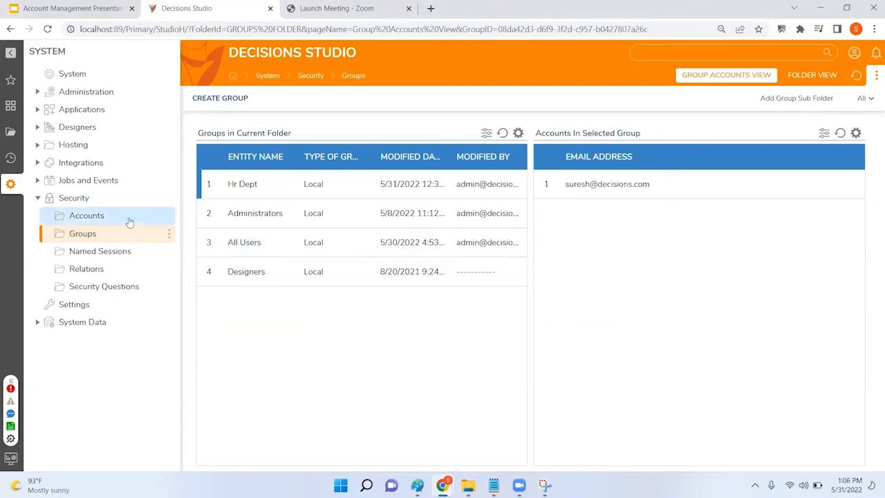
Step: Open the Accounts list and review the row 6 account's group memberships without adding any
left_click(99, 220)
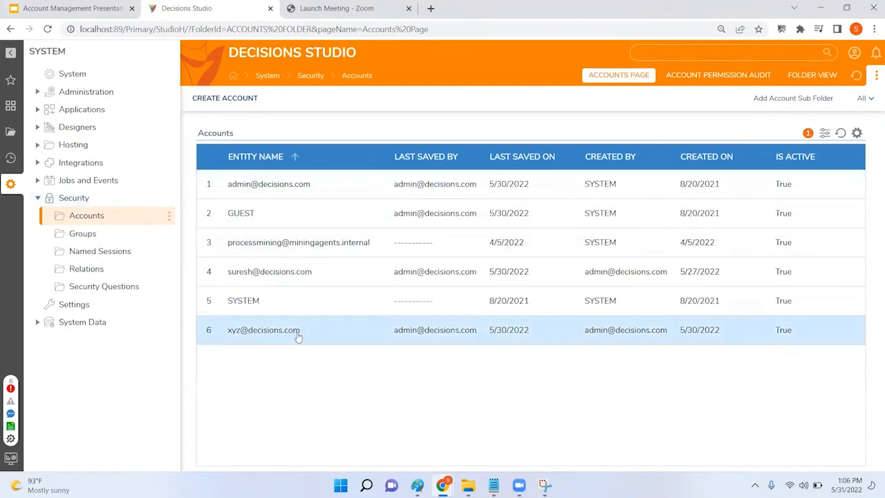
right_click(287, 334)
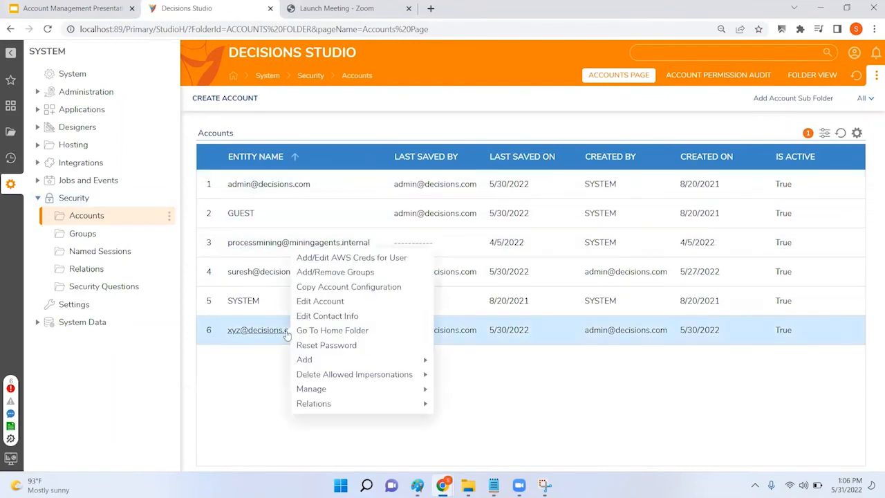
left_click(330, 275)
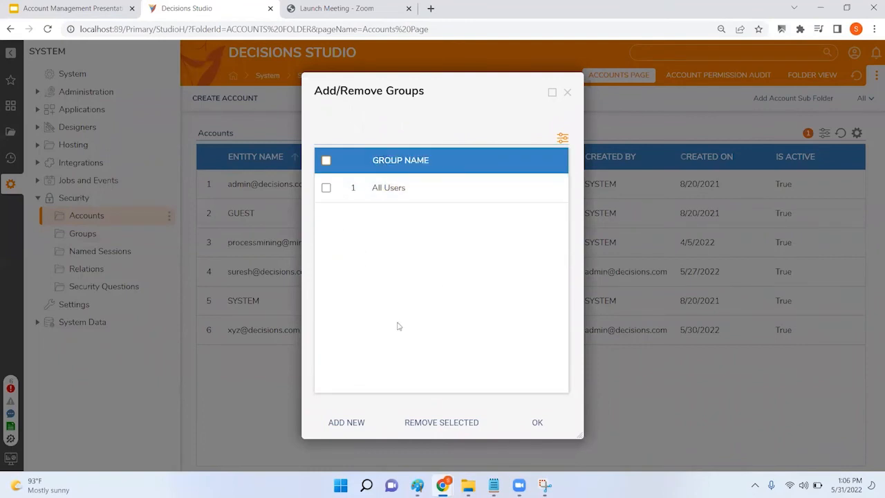
left_click(361, 424)
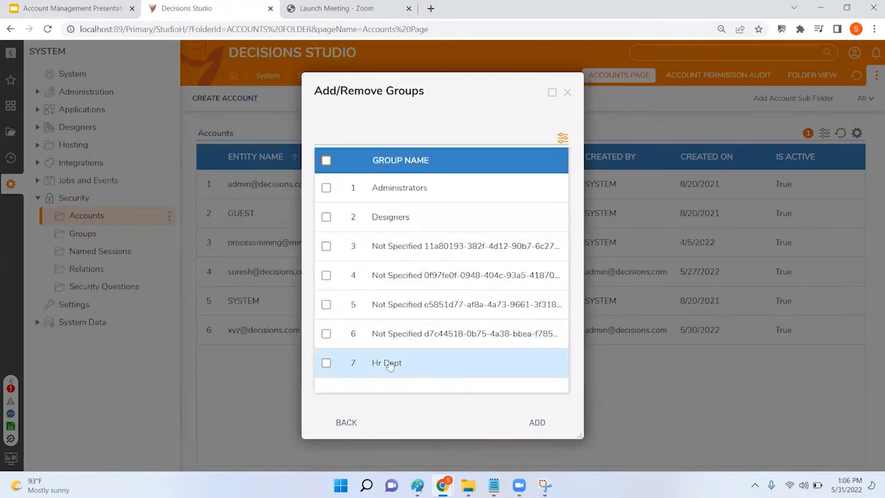
left_click(567, 92)
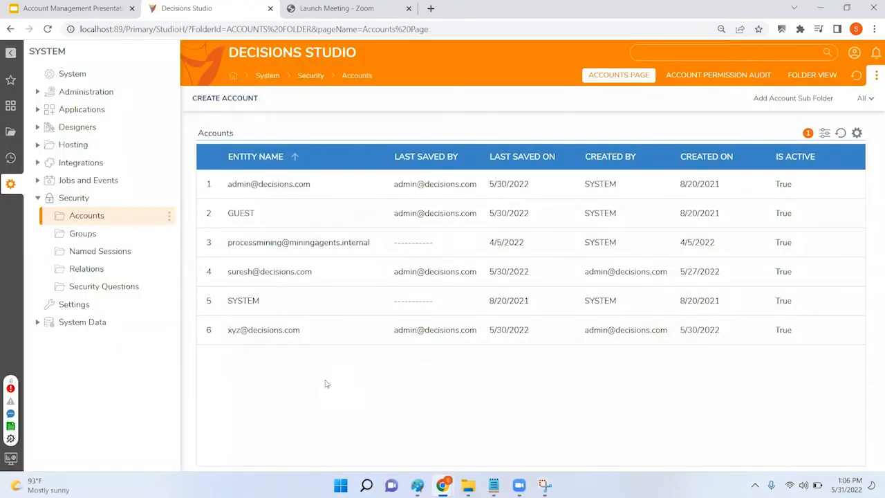
Step: Open the row 6 account's Edit Account form, inspect its groups, and close without saving
right_click(284, 337)
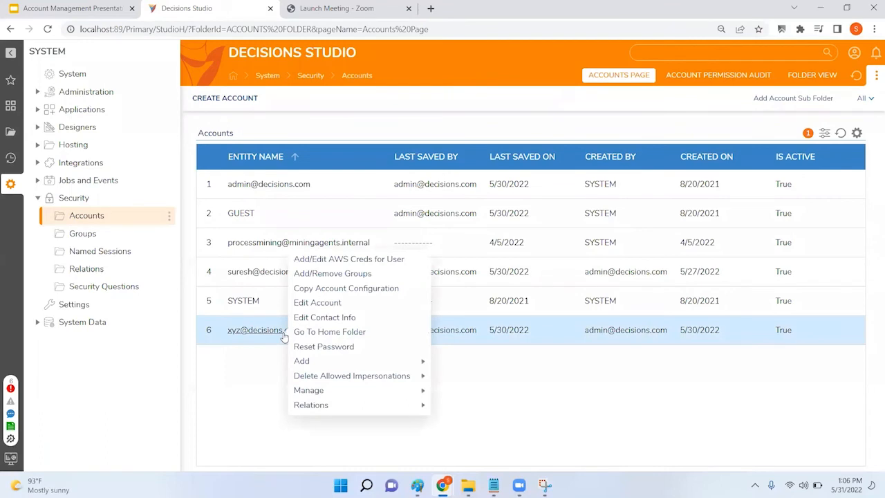
left_click(421, 303)
scroll(470, 217, "down", 8)
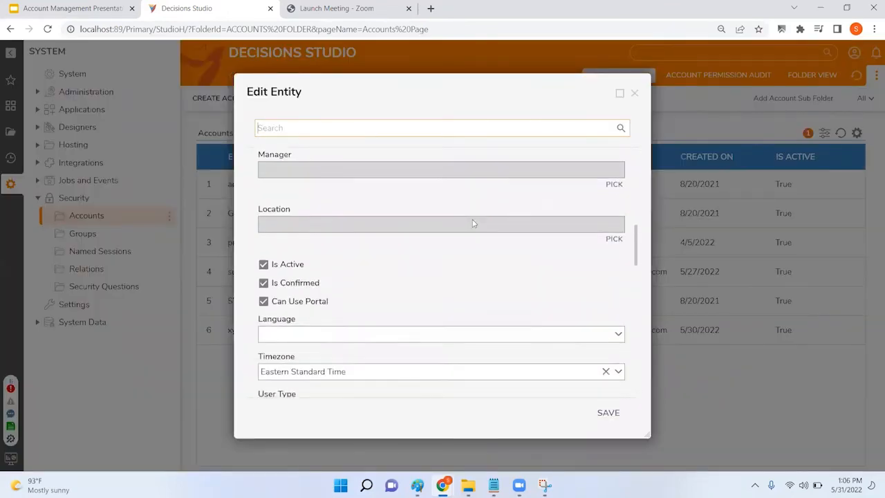
scroll(474, 223, "down", 8)
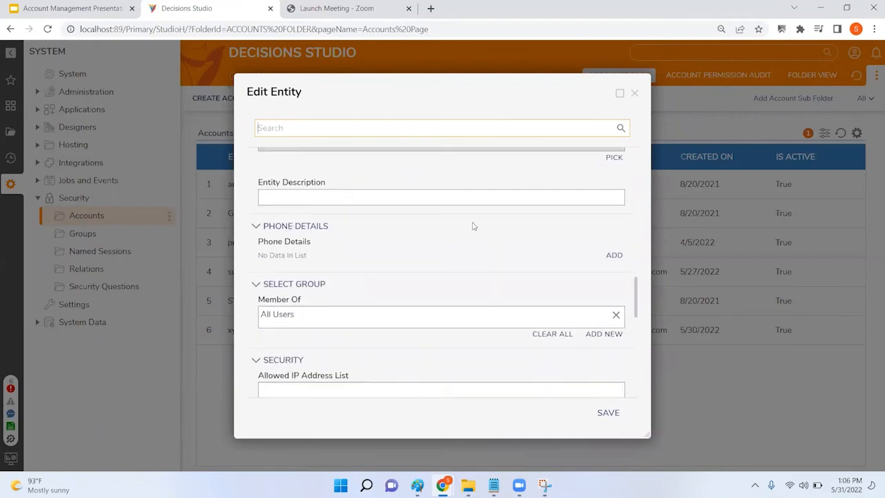
scroll(474, 226, "down", 1)
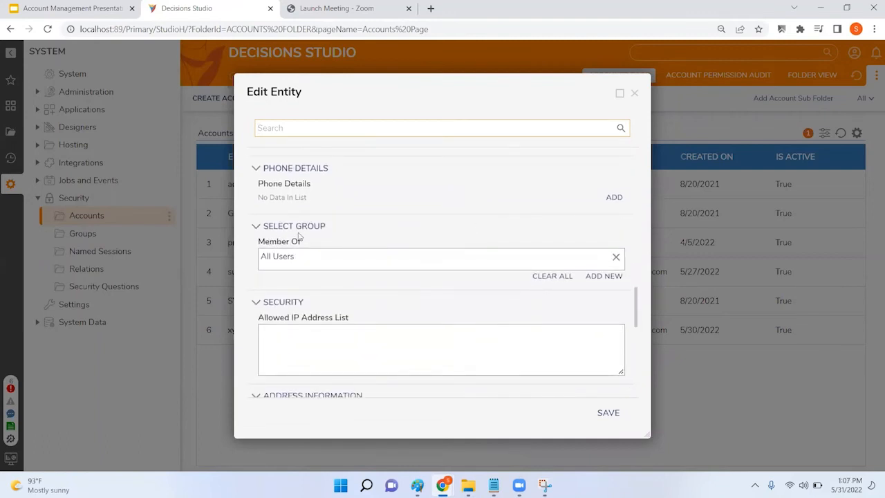
left_click(603, 277)
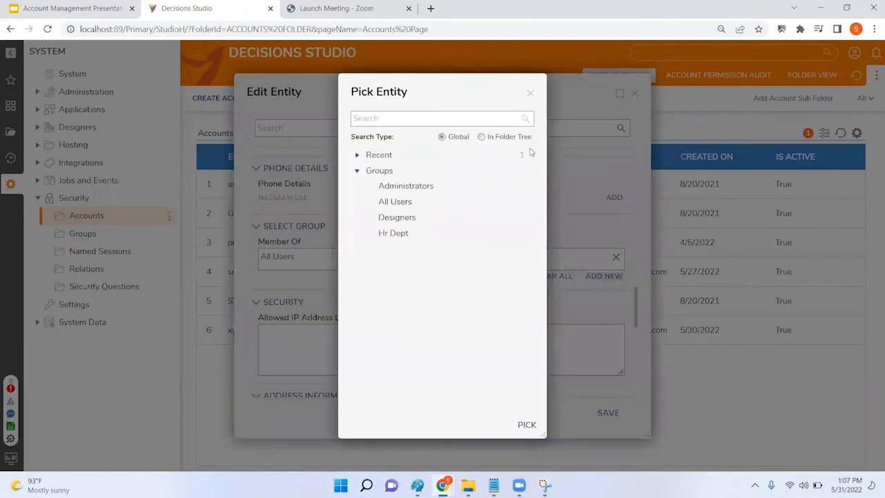
left_click(530, 94)
left_click_drag(431, 94, 405, 117)
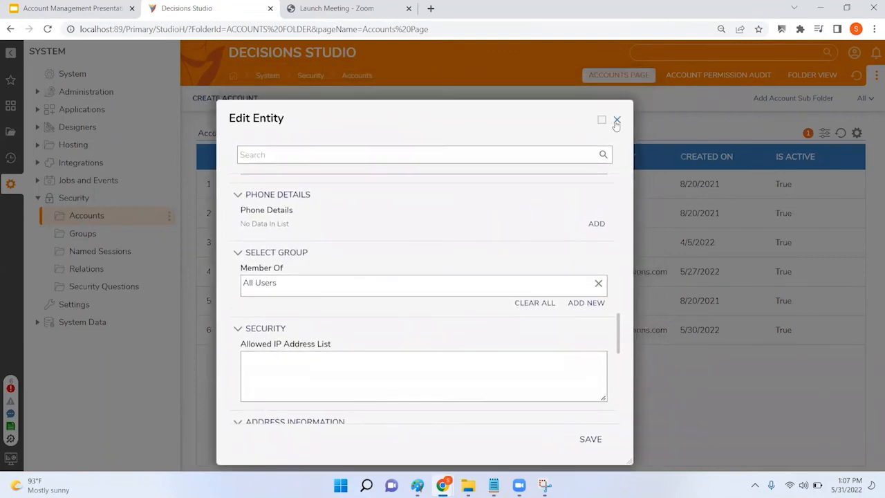
left_click(616, 121)
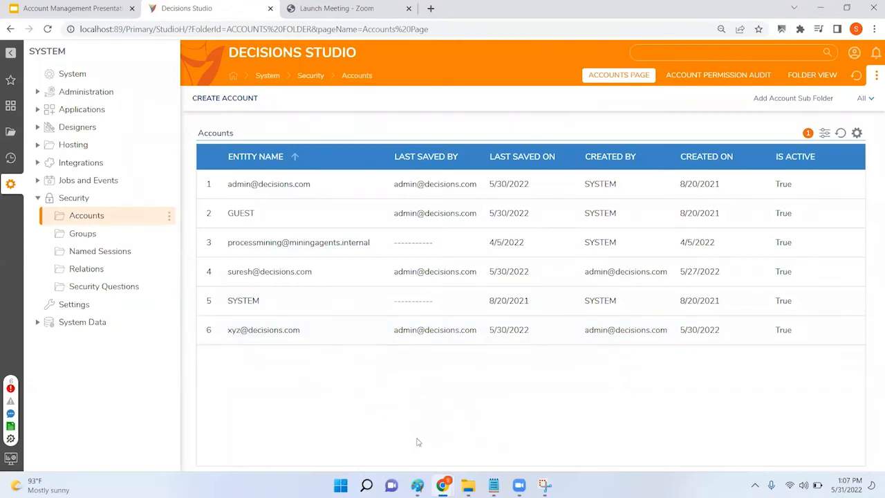
Step: Return to Groups and cancel the Add Group Sub Folder form without creating a folder
left_click(89, 234)
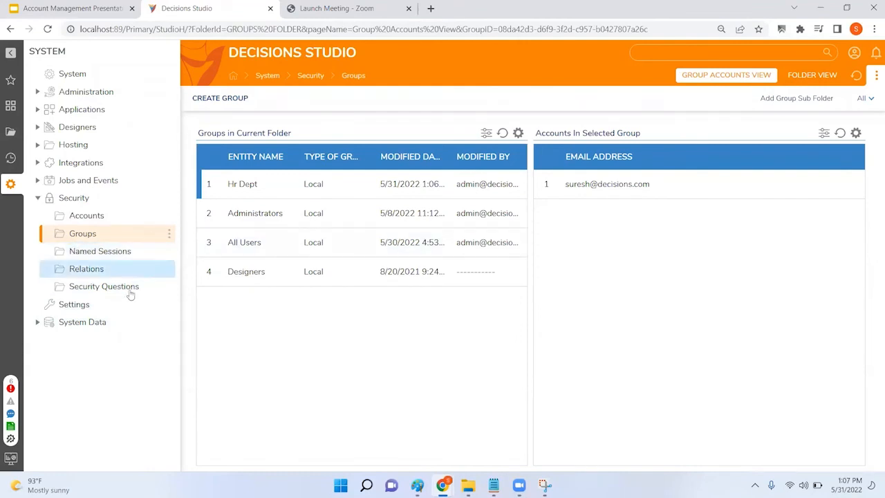
left_click(796, 100)
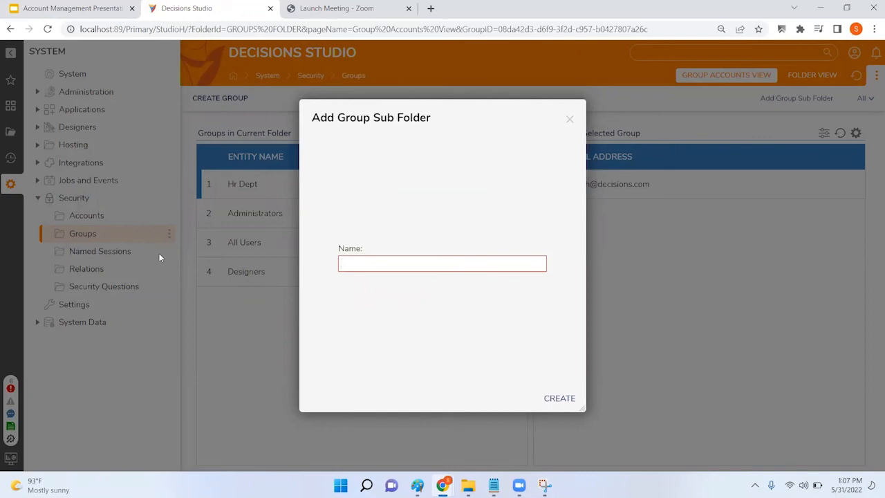
left_click(570, 119)
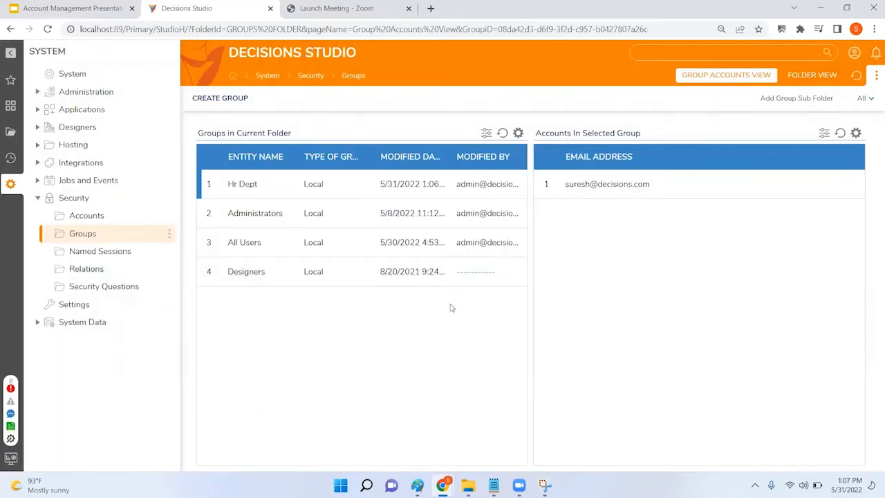
Step: Bring up the Account Management Presentation at its Permissioning slide
left_click(73, 9)
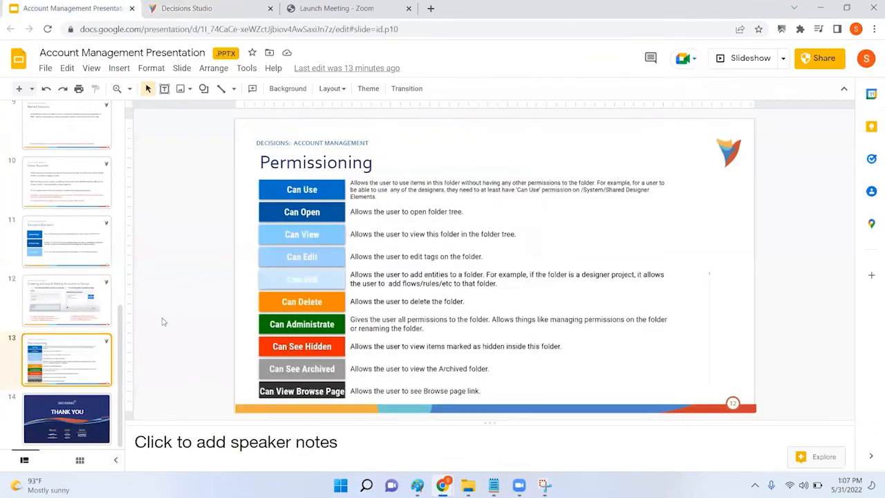
left_click(104, 314)
left_click(74, 367)
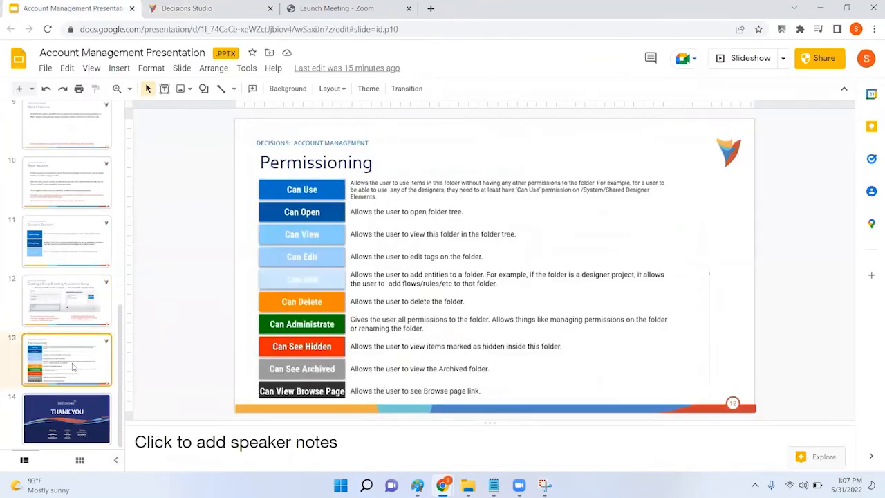